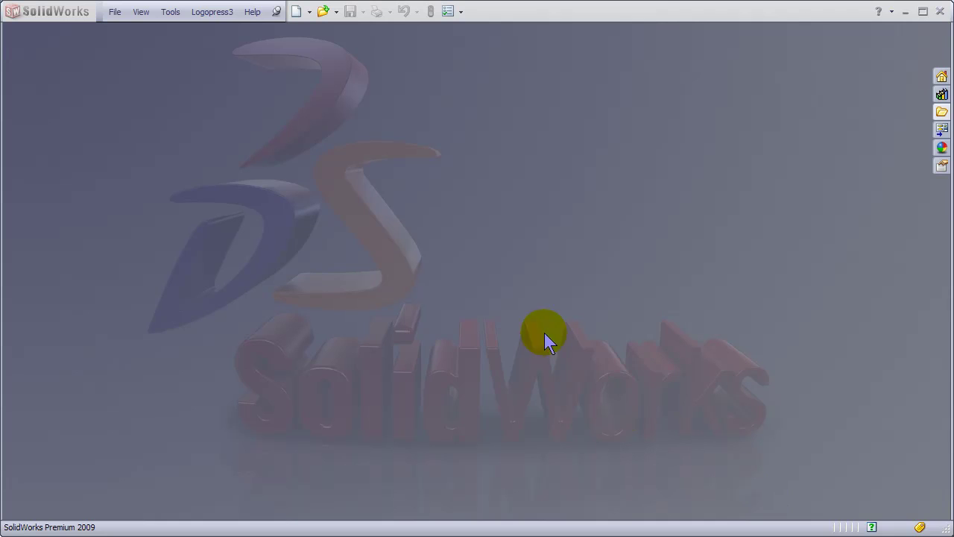
Open the Parasolid file BIG PART with tiny features.x_b from the BIG PART with tiny features folder
left_click(323, 12)
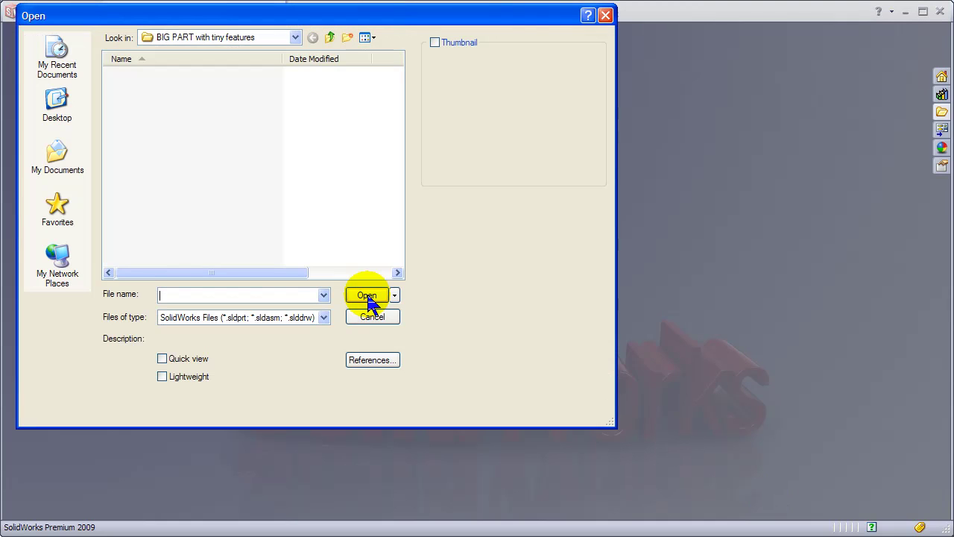
left_click(324, 317)
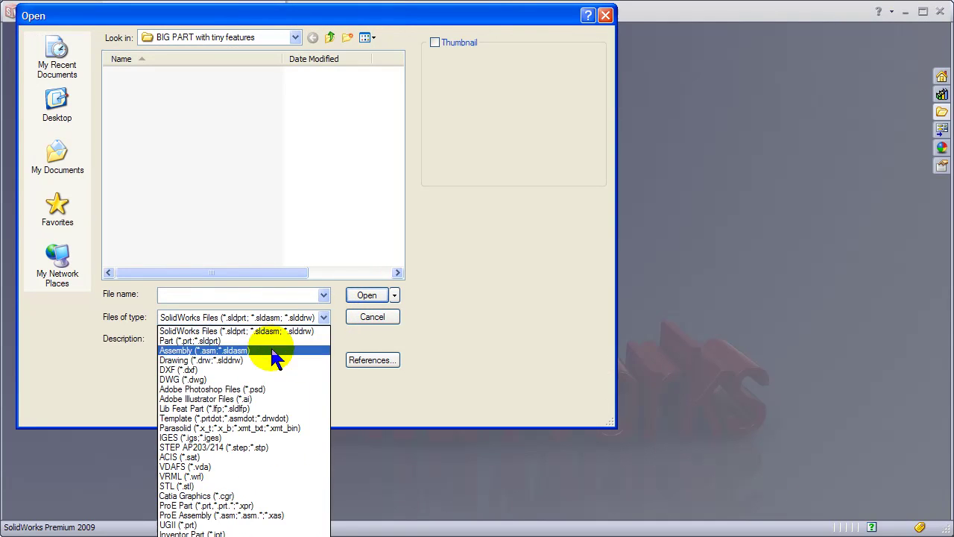
left_click(250, 434)
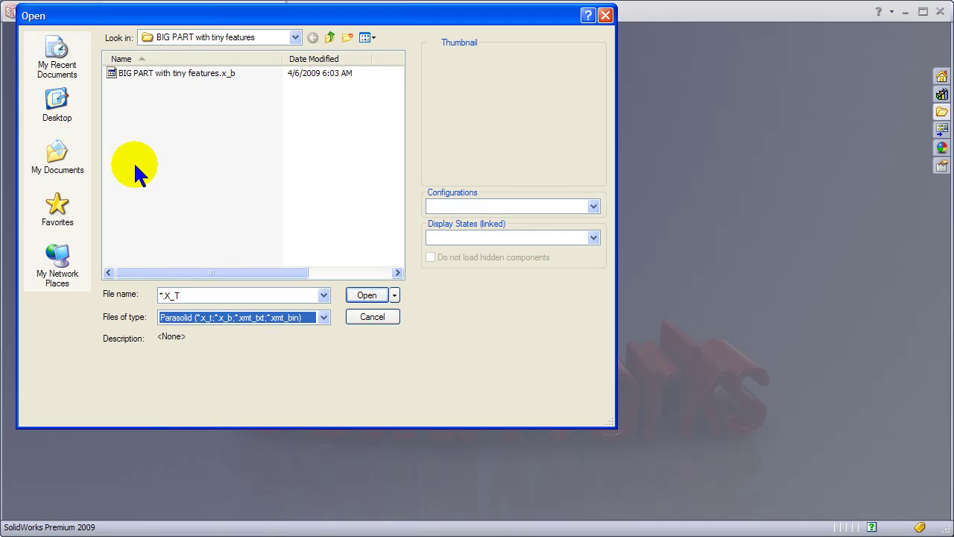
double_click(133, 74)
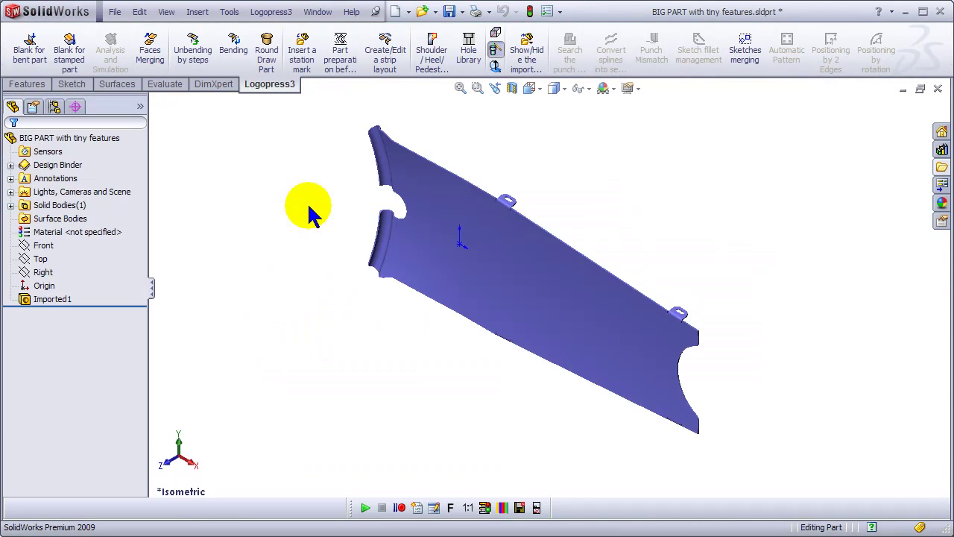
Save the imported part as BIG PART with tiny features.SLDPRT in the same folder
middle_click_drag(484, 241, 542, 273)
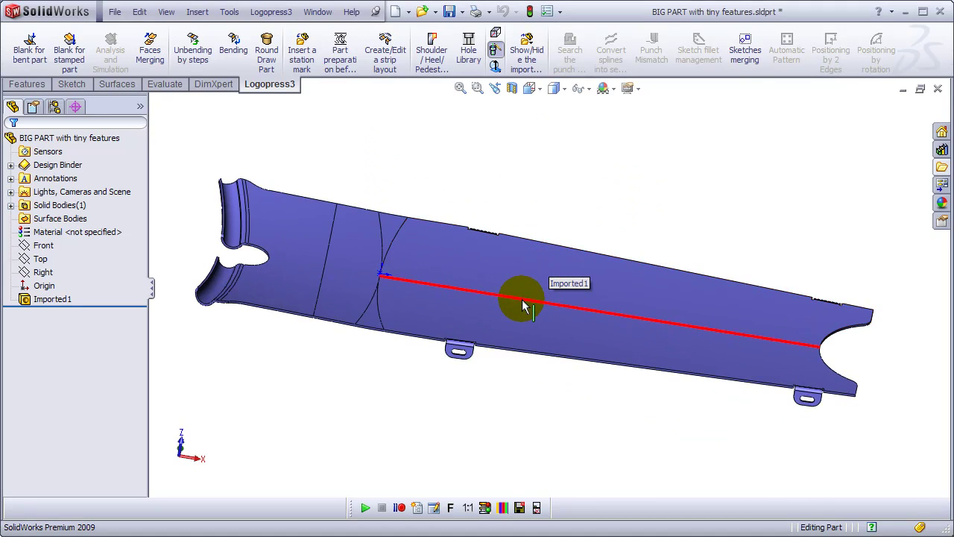
key("ctrl+s")
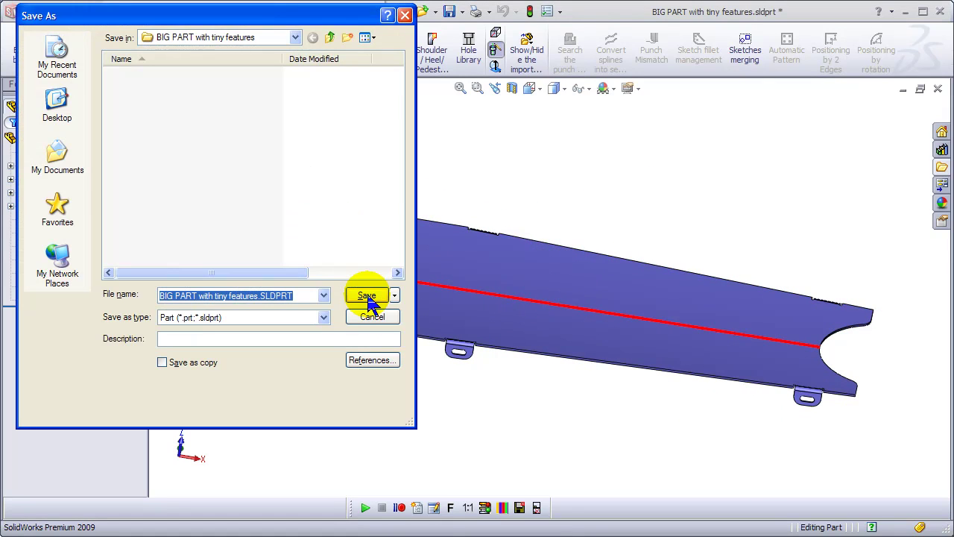
left_click(367, 297)
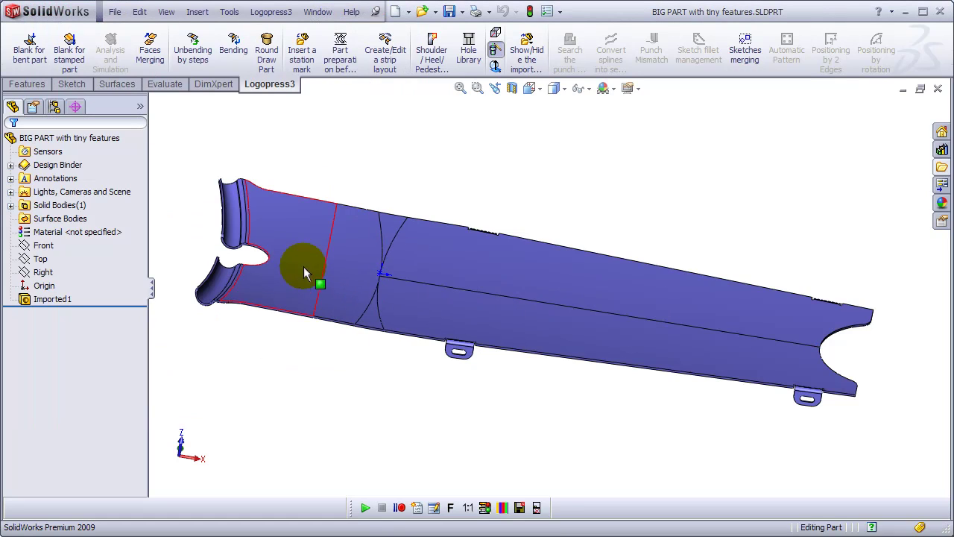
Turn on the Curvature display for the part
left_click(167, 14)
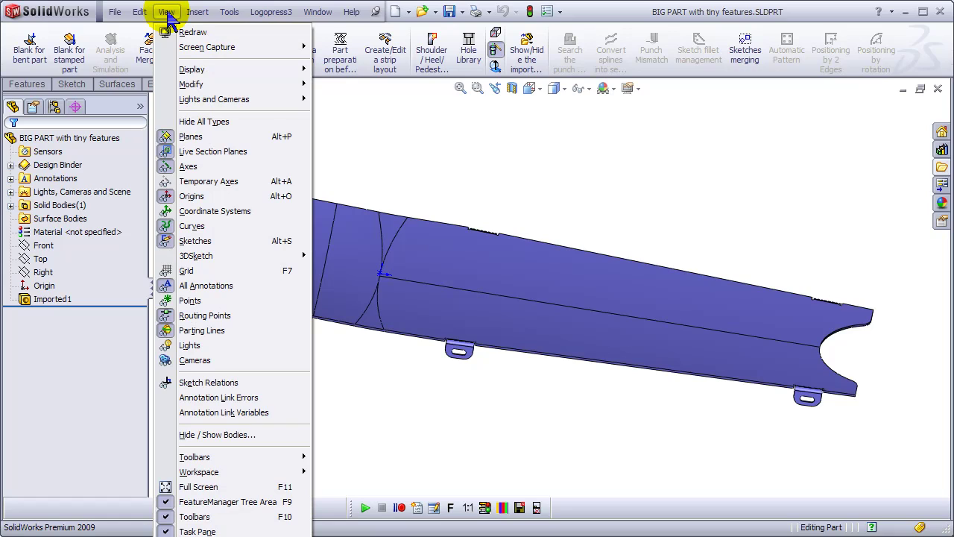
mouse_move(191, 70)
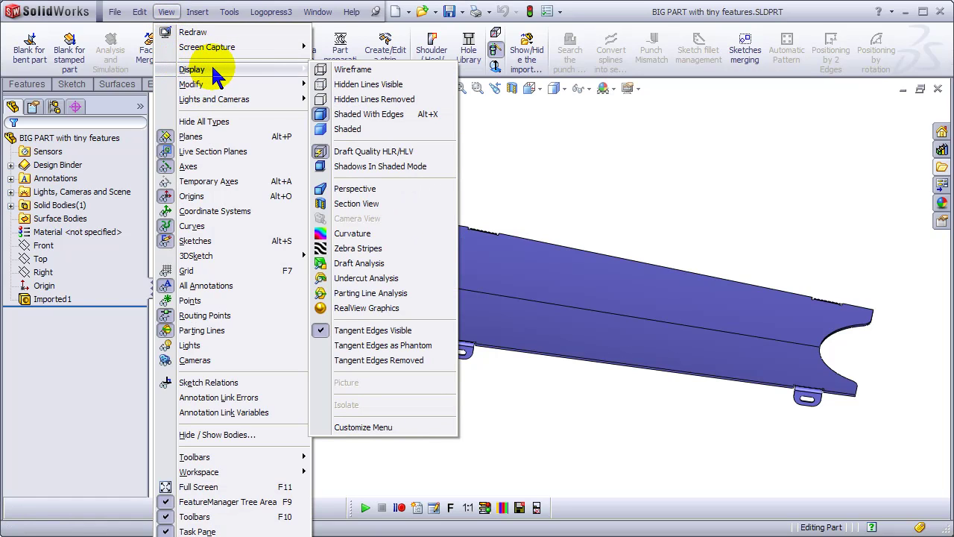
left_click(357, 234)
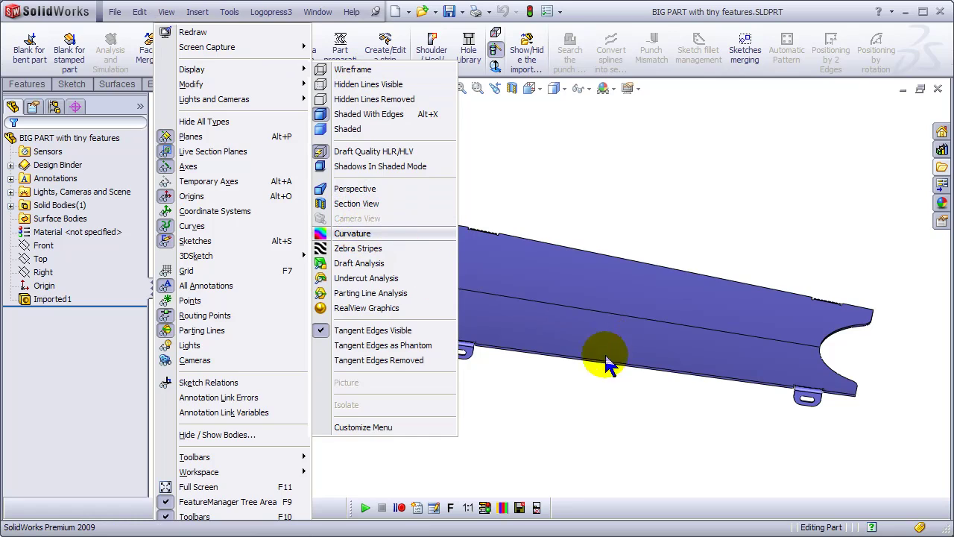
Examine the curvature radius at the rounded end of the slot in the tab nearest the origin
middle_click_drag(667, 409, 594, 319)
scroll(386, 341, "down", 5)
scroll(834, 247, "up", 5)
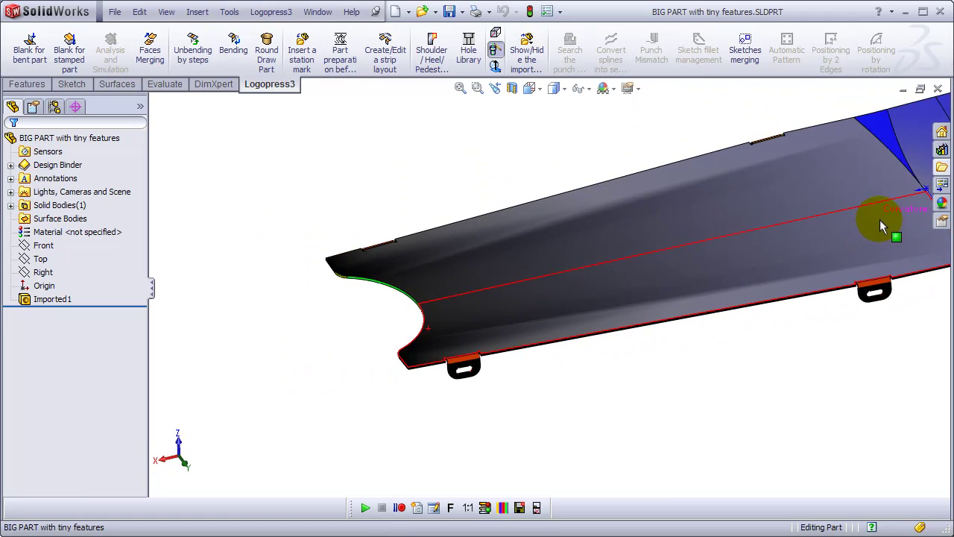
scroll(880, 224, "down", 2)
scroll(705, 329, "down", 3)
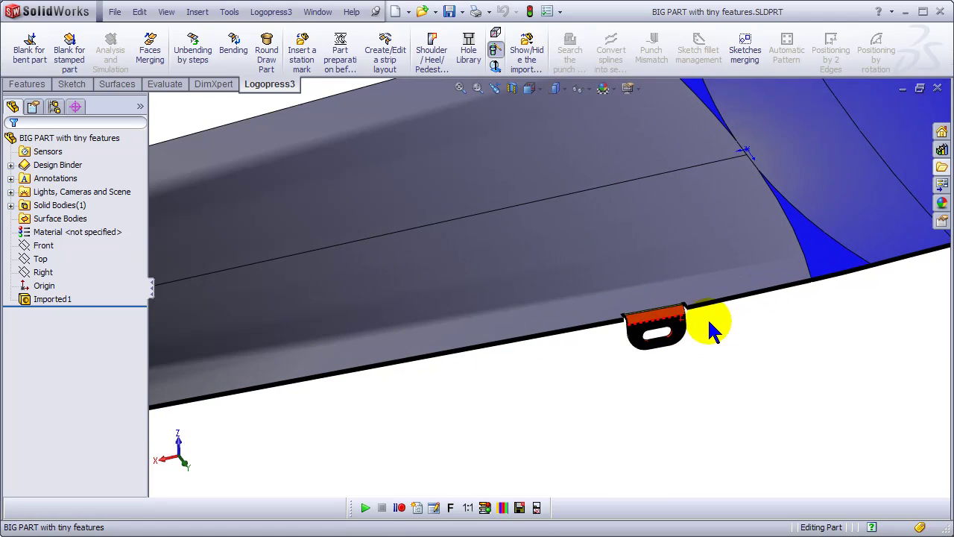
middle_click(677, 333)
middle_click_drag(677, 333, 629, 309)
scroll(663, 330, "down", 10)
middle_click(627, 310)
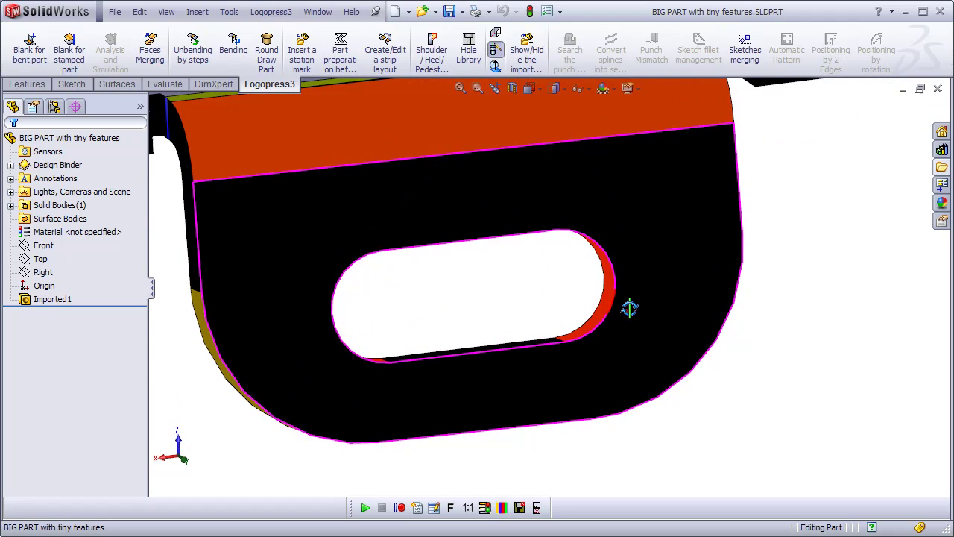
mouse_move(616, 298)
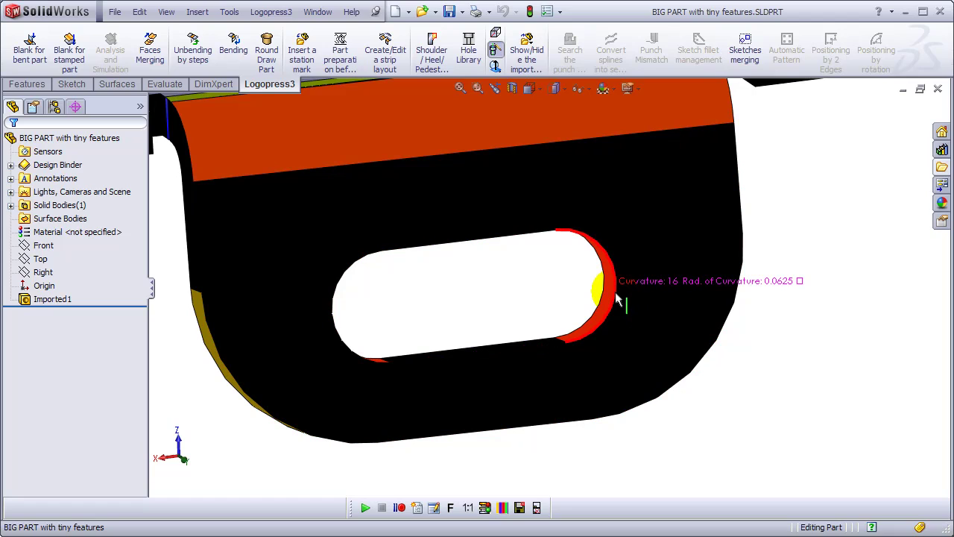
Check the curvature radii of the slot end and outer corner on the far tab, and of the small fillet at the part's concave end
scroll(646, 298, "up", 5)
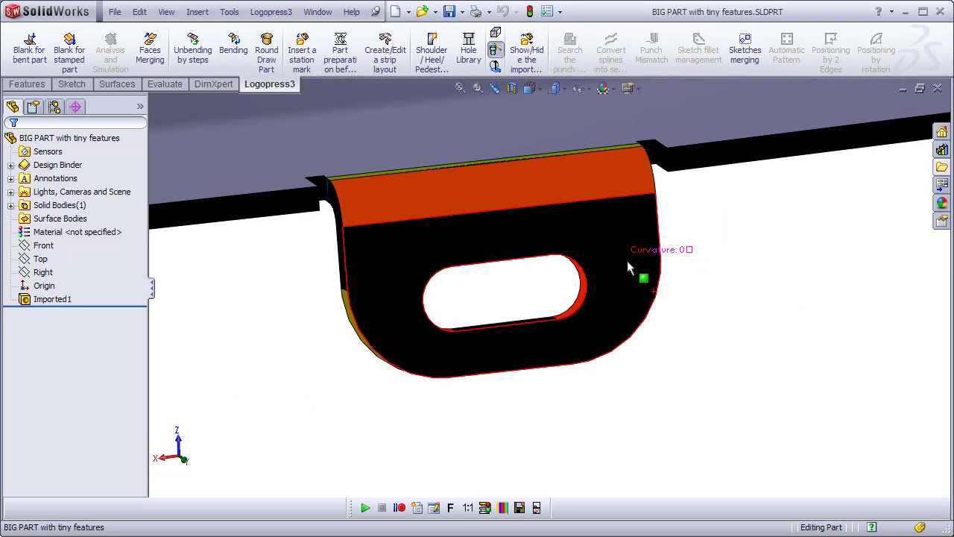
scroll(627, 260, "up", 10)
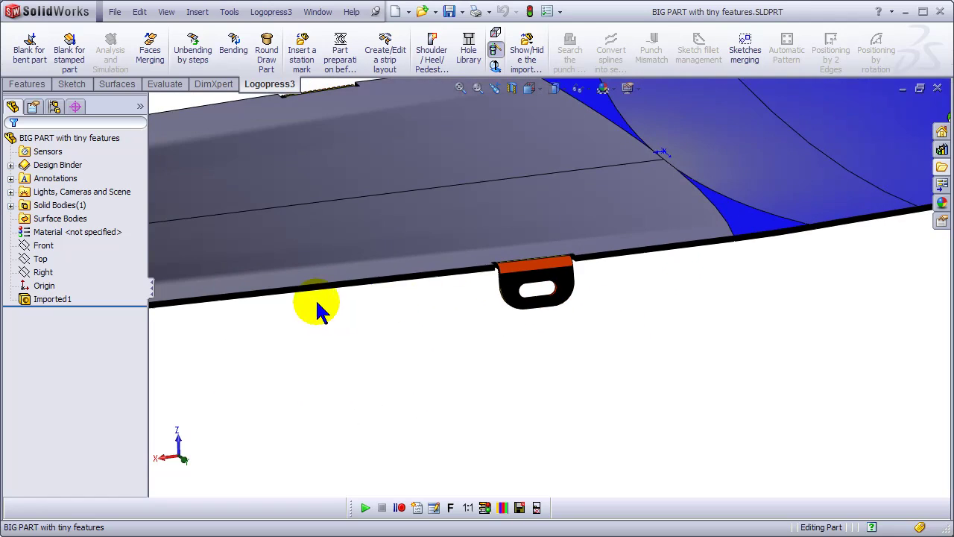
scroll(363, 316, "down", 10)
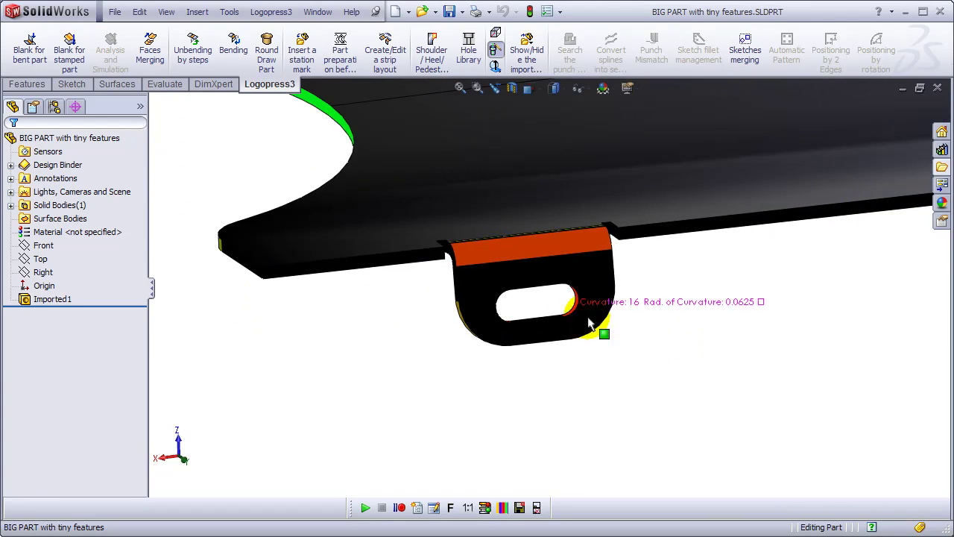
scroll(567, 309, "down", 3)
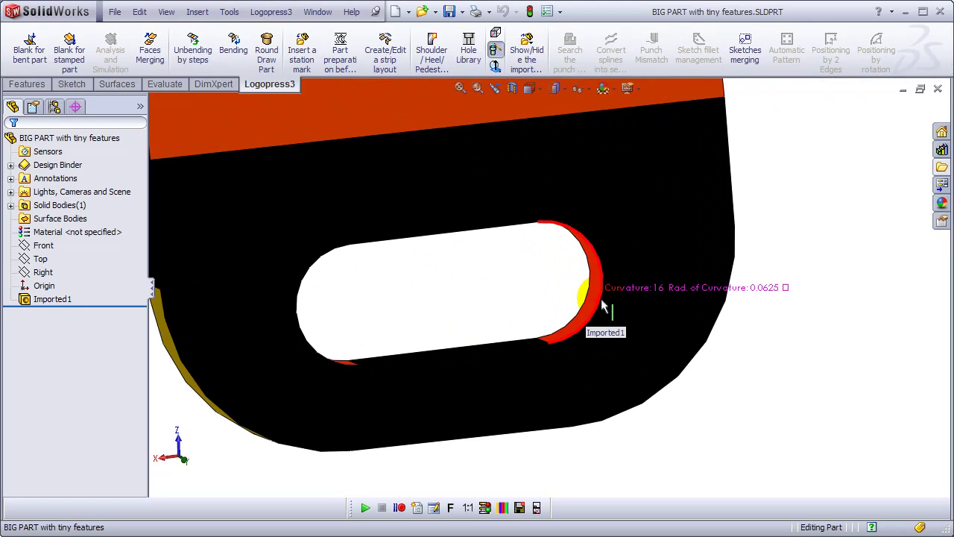
scroll(605, 308, "up", 2)
middle_click_drag(592, 334, 507, 328)
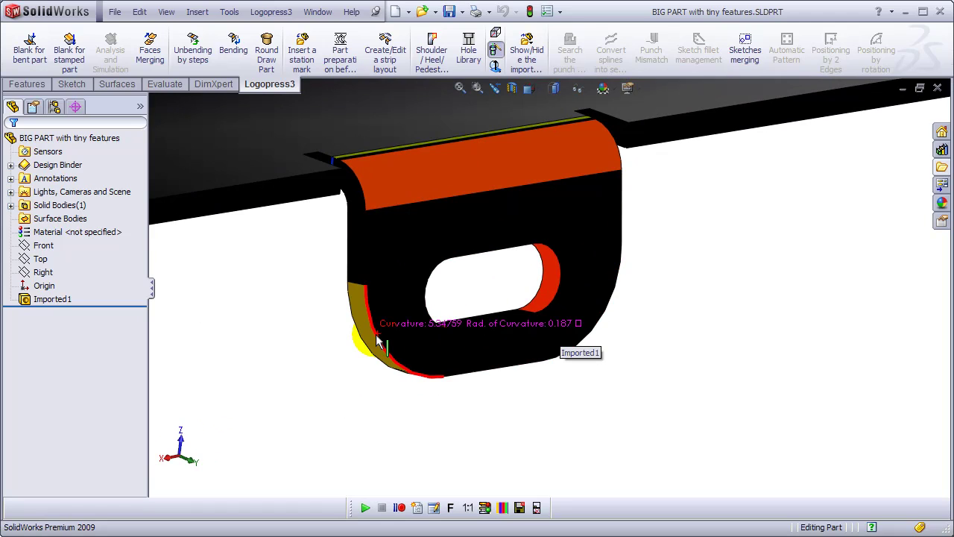
scroll(383, 324, "up", 4)
mouse_move(376, 305)
middle_mouse_down()
mouse_move(366, 299)
mouse_move(372, 291)
middle_mouse_up()
scroll(350, 272, "up", 2)
scroll(292, 235, "down", 3)
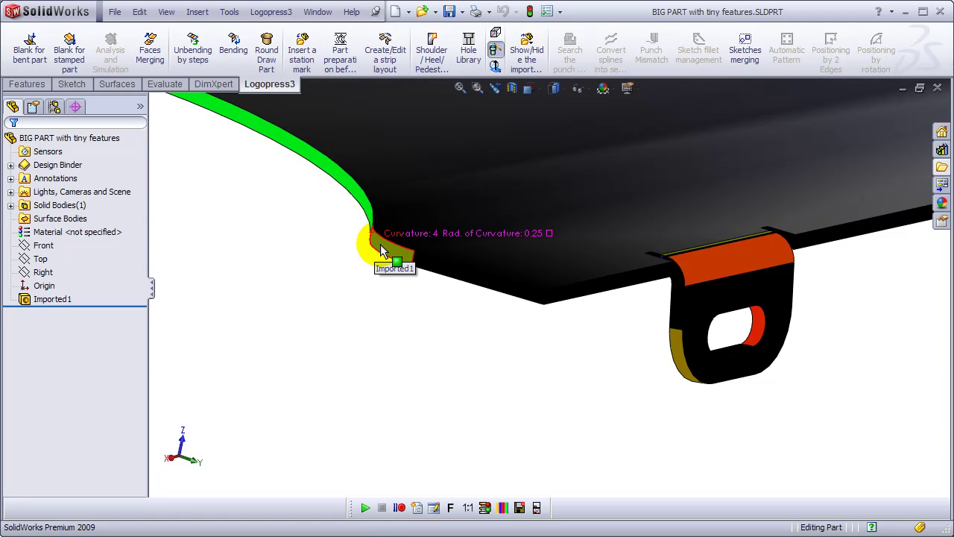
Examine the curvature of the large curved body faces along the part's length for comparison with its small features
scroll(633, 255, "up", 5)
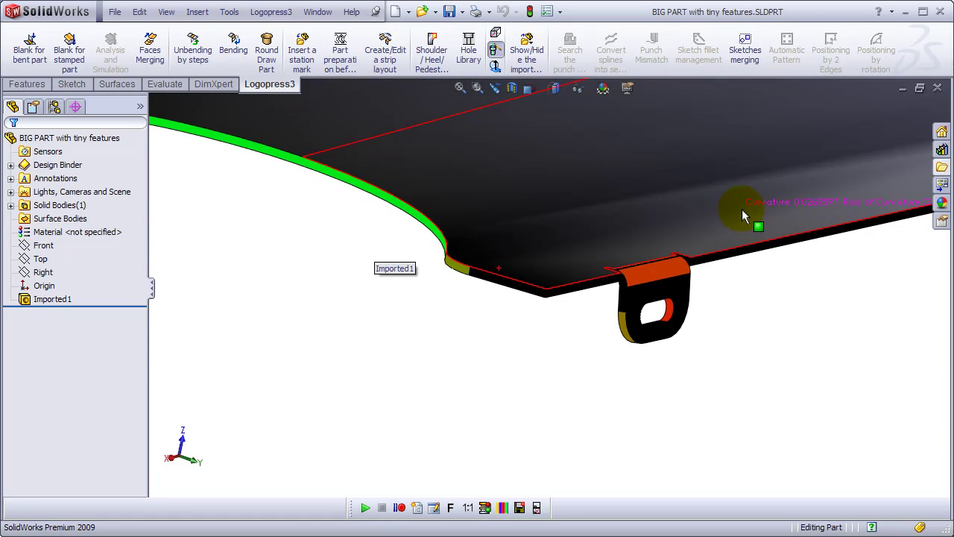
middle_click_drag(719, 162, 674, 123)
scroll(224, 170, "down", 5)
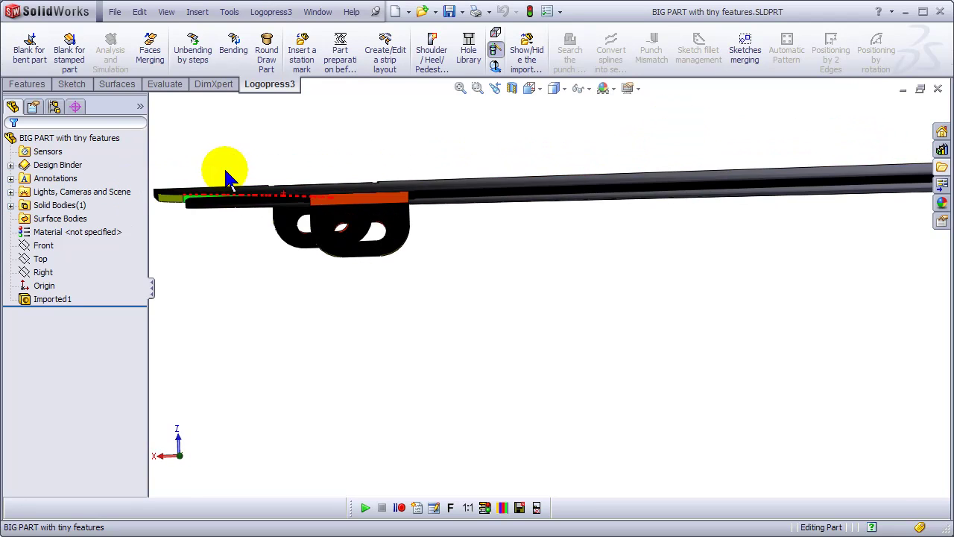
middle_click_drag(283, 218, 289, 239)
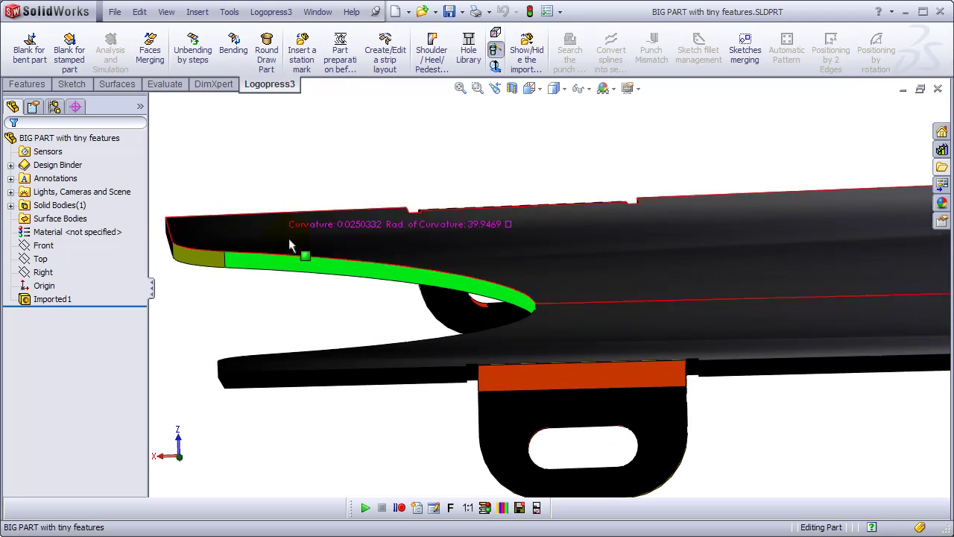
scroll(571, 300, "up", 3)
scroll(578, 300, "down", 1)
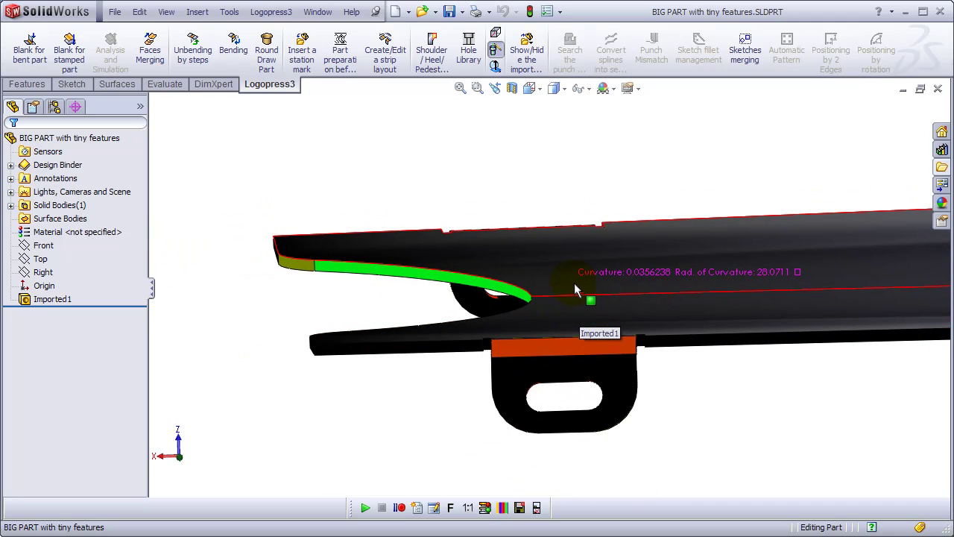
scroll(767, 277, "up", 10)
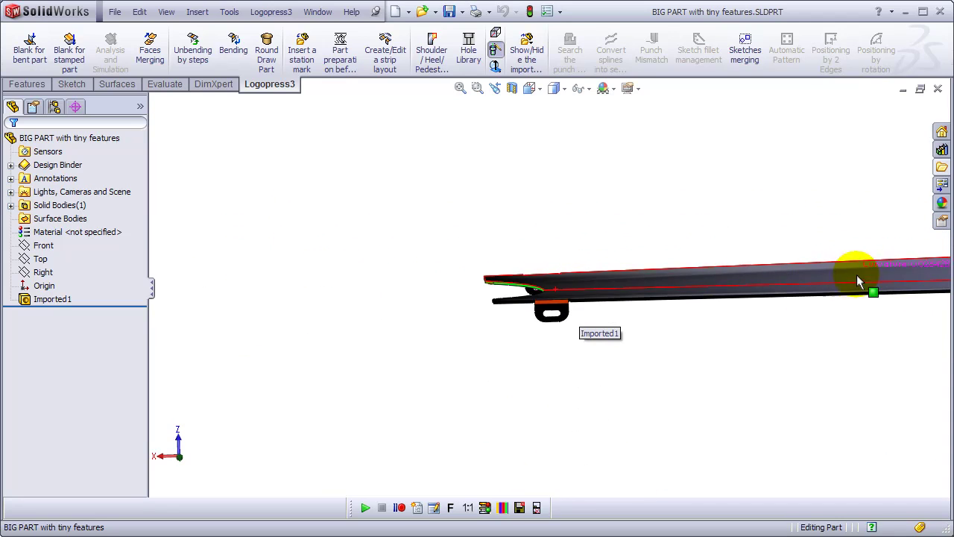
scroll(892, 271, "down", 5)
scroll(396, 330, "up", 4)
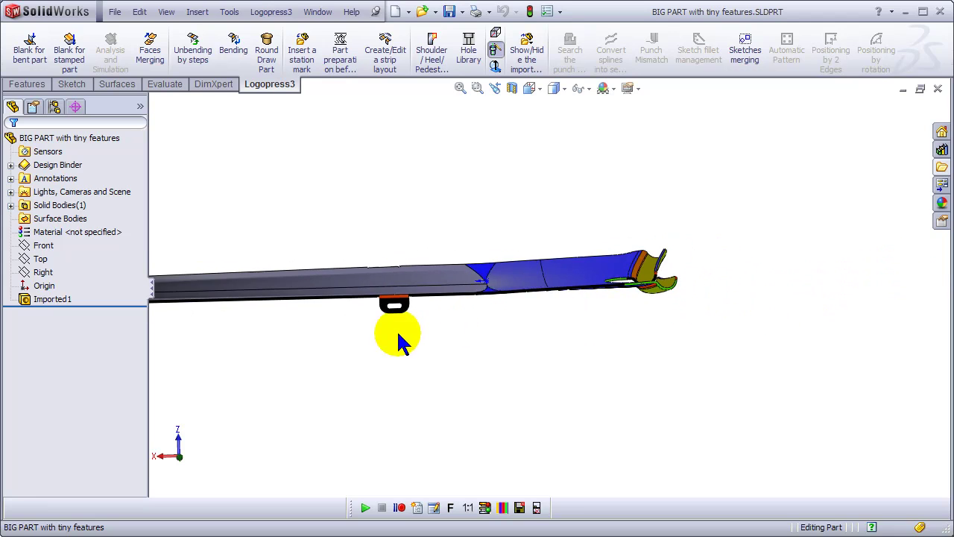
scroll(286, 273, "down", 2)
middle_click_drag(289, 280, 361, 360)
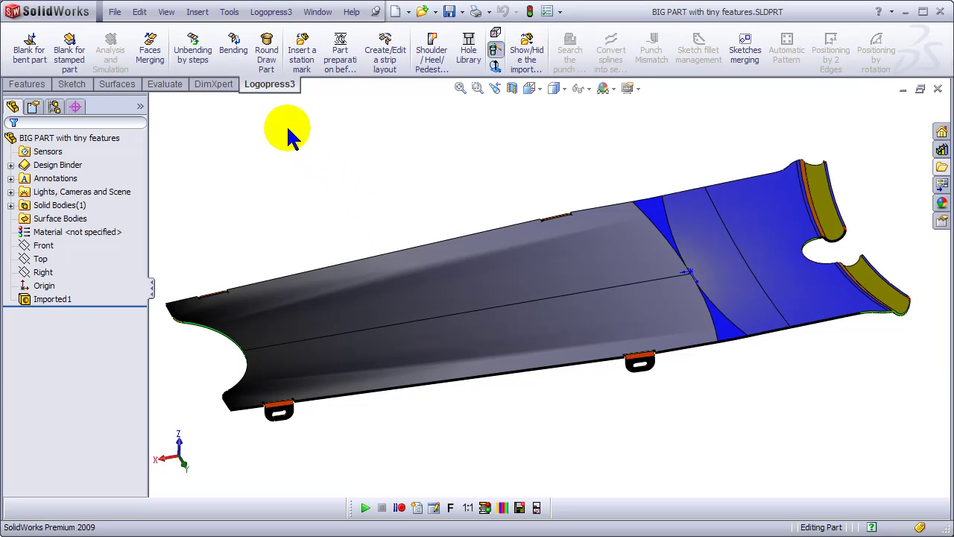
Start a Blank for stamped part with the long central edge as the starting and pinching entity
left_click(69, 48)
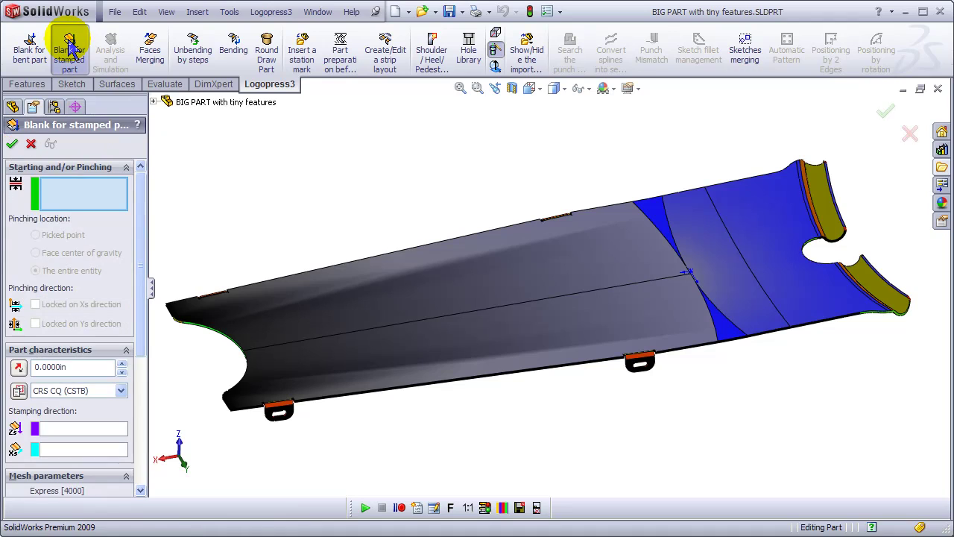
middle_click_drag(556, 282, 550, 272)
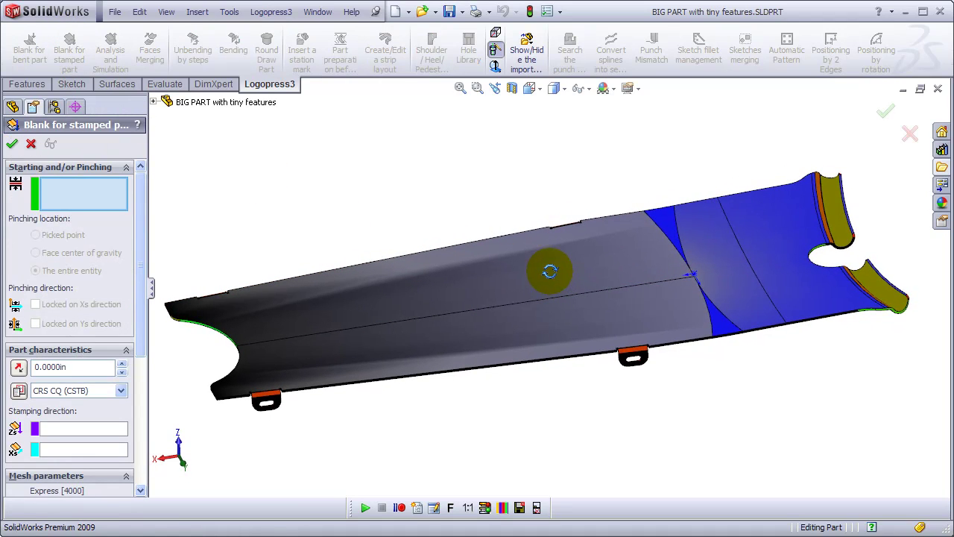
left_click(542, 308)
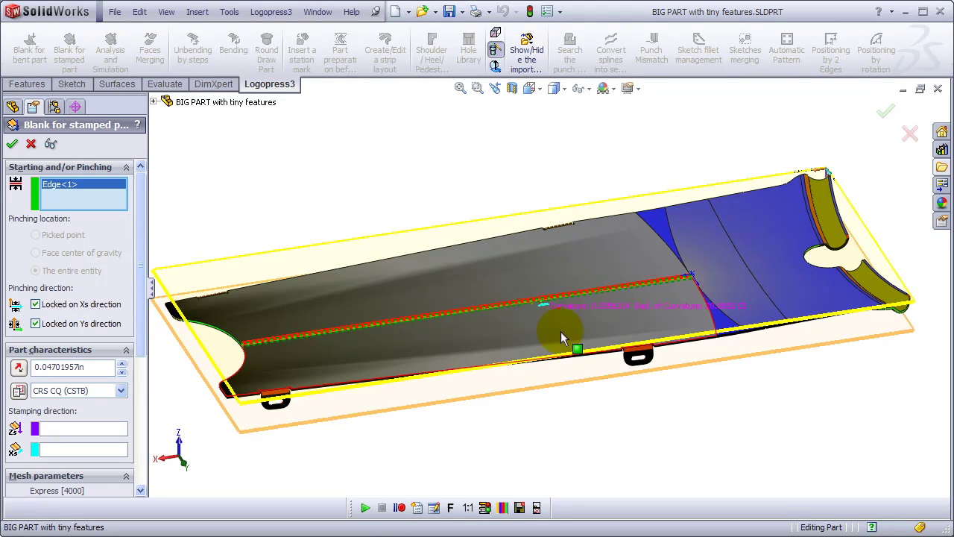
middle_click_drag(564, 335, 621, 338)
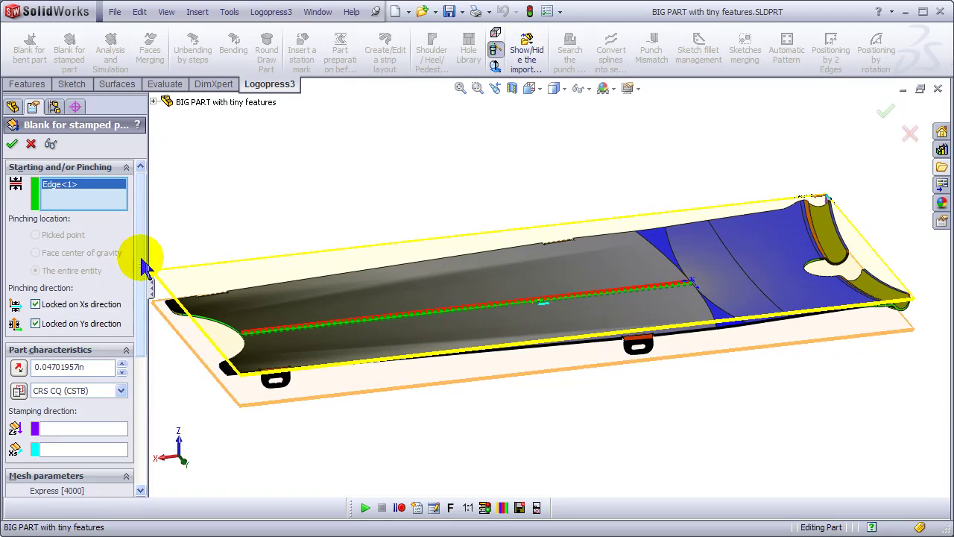
Compute the stamped part's blank preview with the default mesh settings and inspect the blank outline around the tabs
left_click_drag(142, 265, 145, 371)
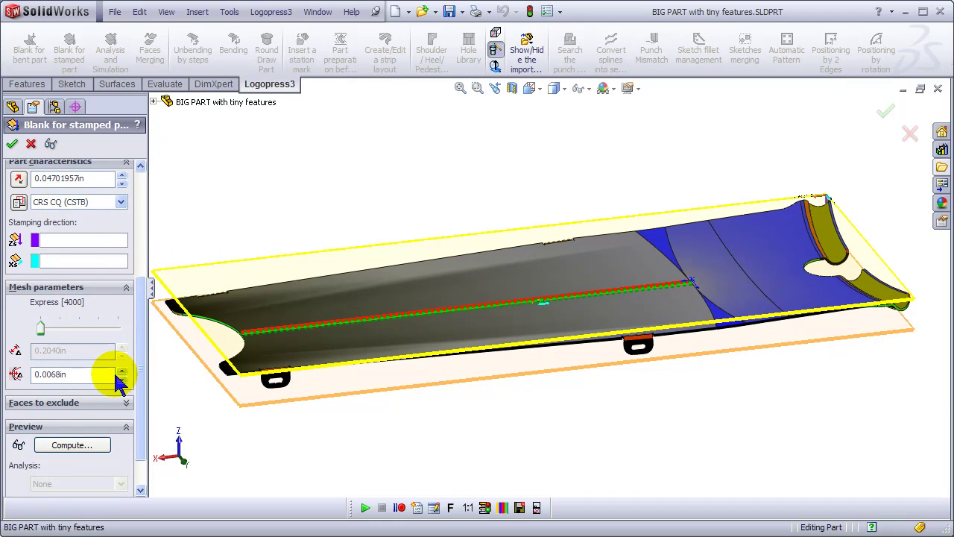
left_click(66, 446)
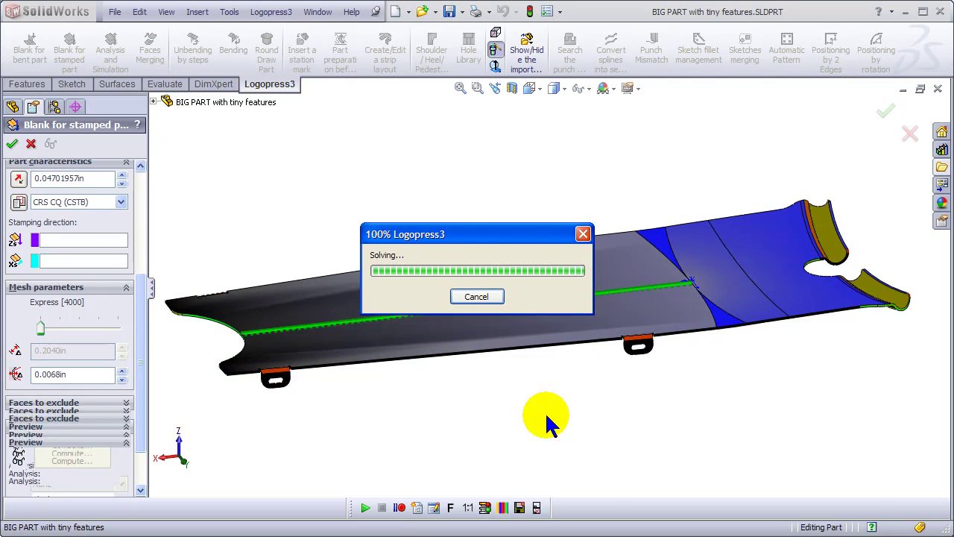
middle_click_drag(548, 403, 555, 439)
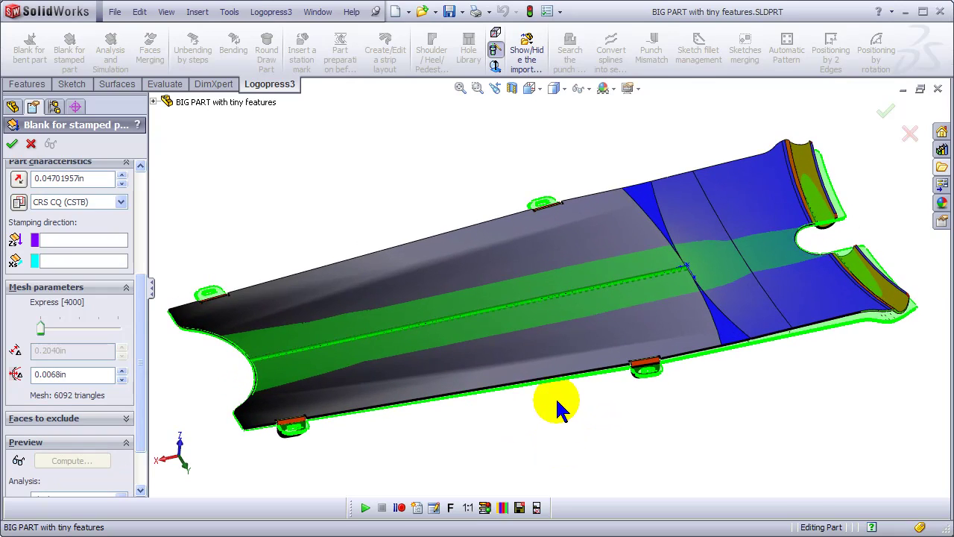
scroll(557, 403, "down", 1)
middle_click_drag(653, 387, 643, 419)
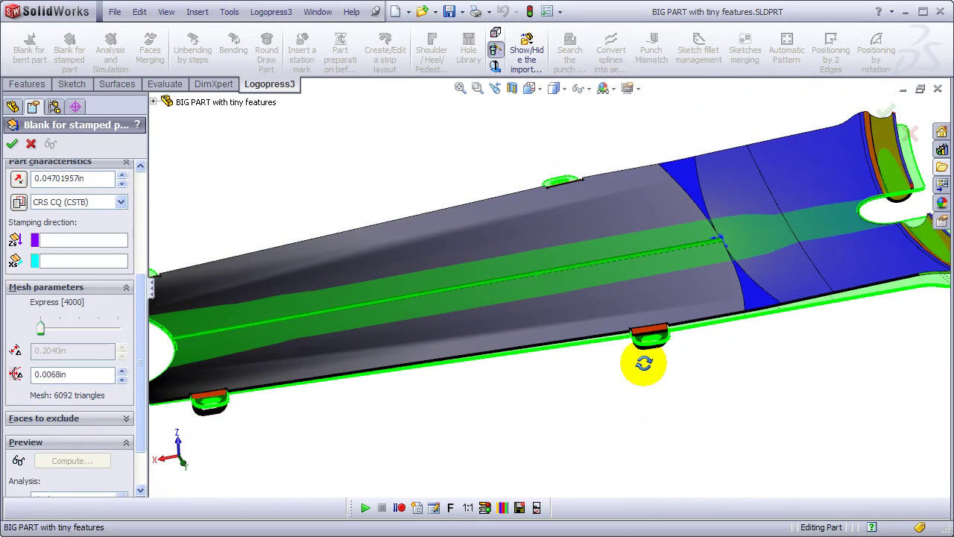
Accept the computed blank to create it as a flat solid body alongside the imported part
left_click(12, 145)
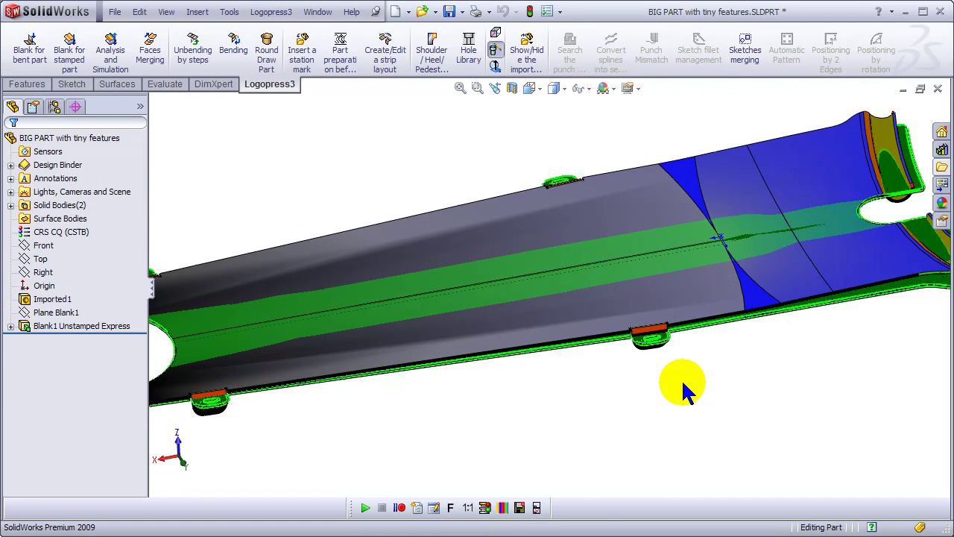
middle_click_drag(681, 379, 647, 385)
scroll(335, 398, "down", 3)
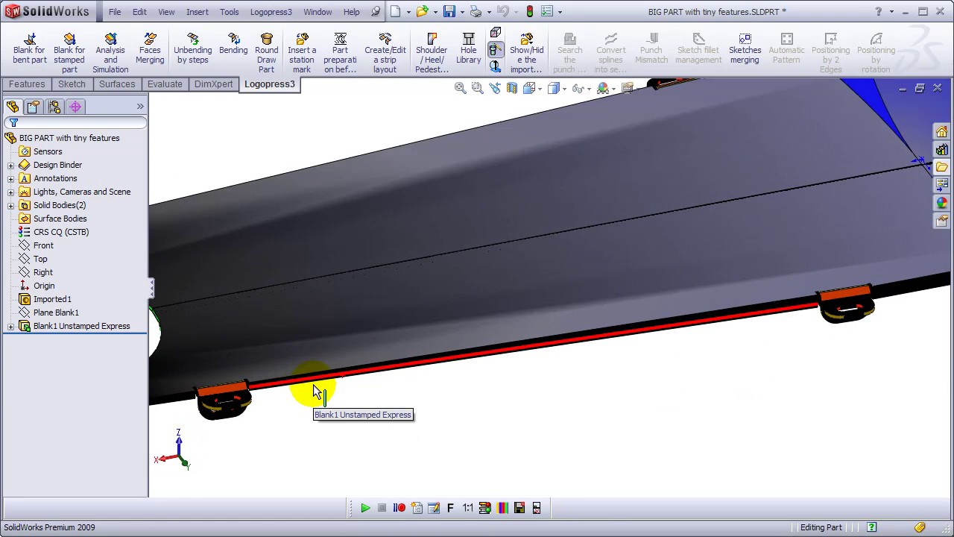
Hide the Imported1 solid body to leave only the flat blank displayed
left_click(24, 208)
left_click(11, 205)
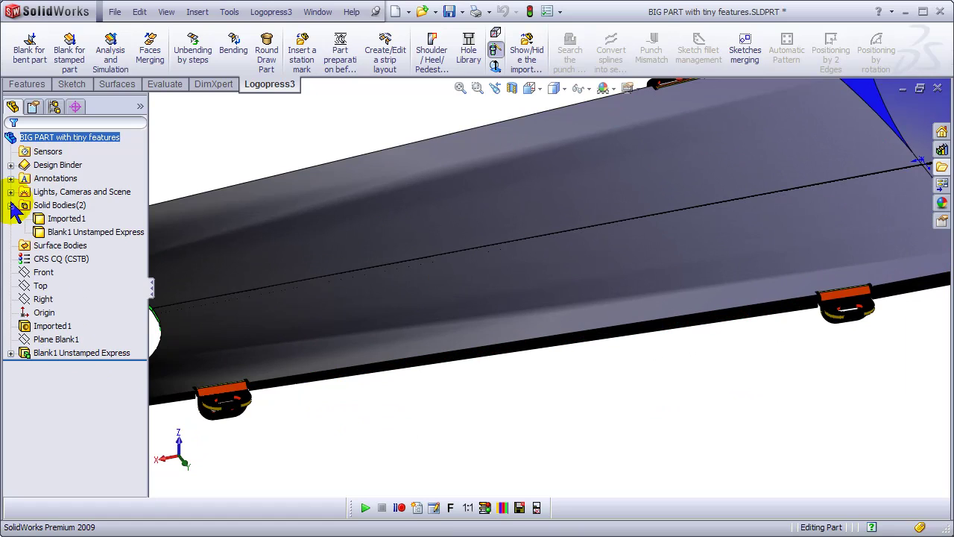
left_click(26, 206)
left_click(60, 217)
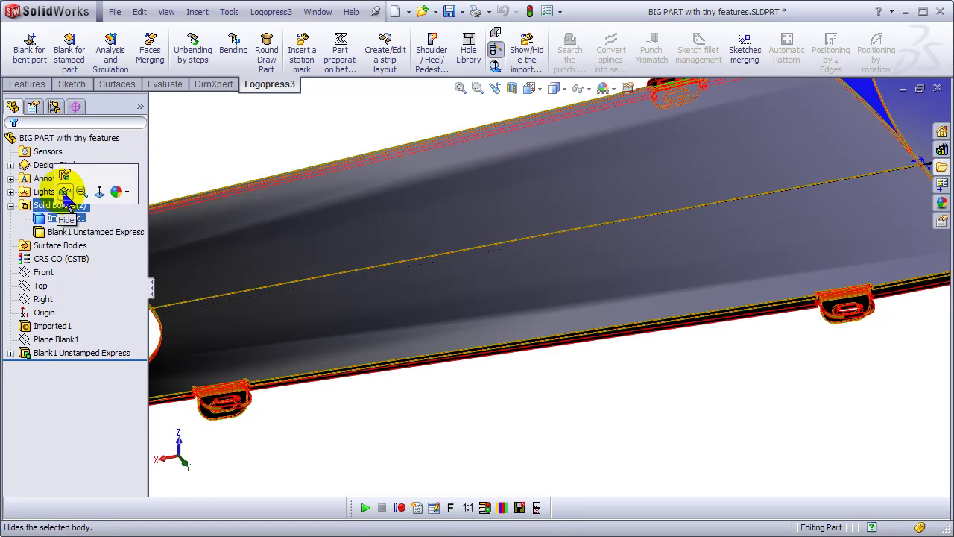
left_click(65, 193)
middle_click_drag(462, 375, 468, 381)
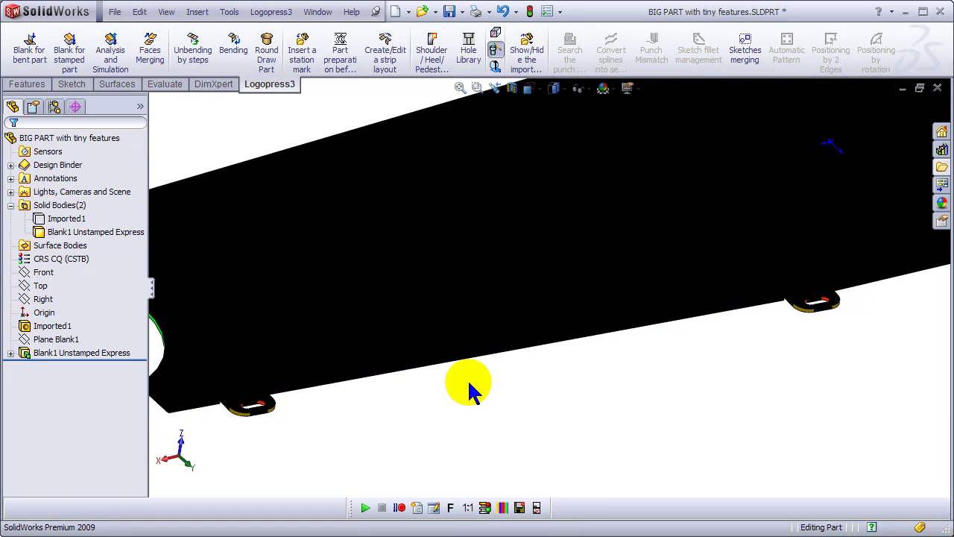
scroll(552, 268, "up", 3)
scroll(569, 239, "down", 3)
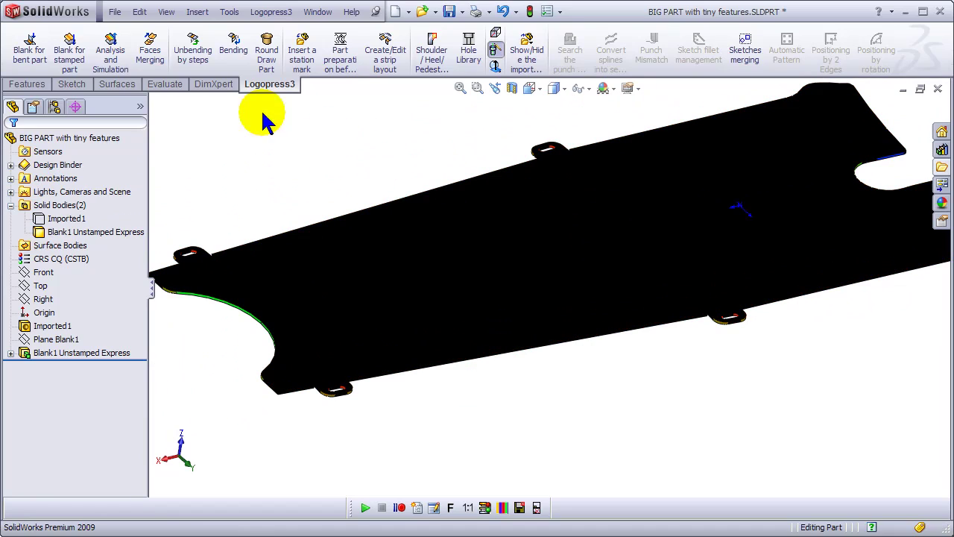
Turn off the curvature display and examine the relief notches beside the tabs on the flat blank
left_click(167, 12)
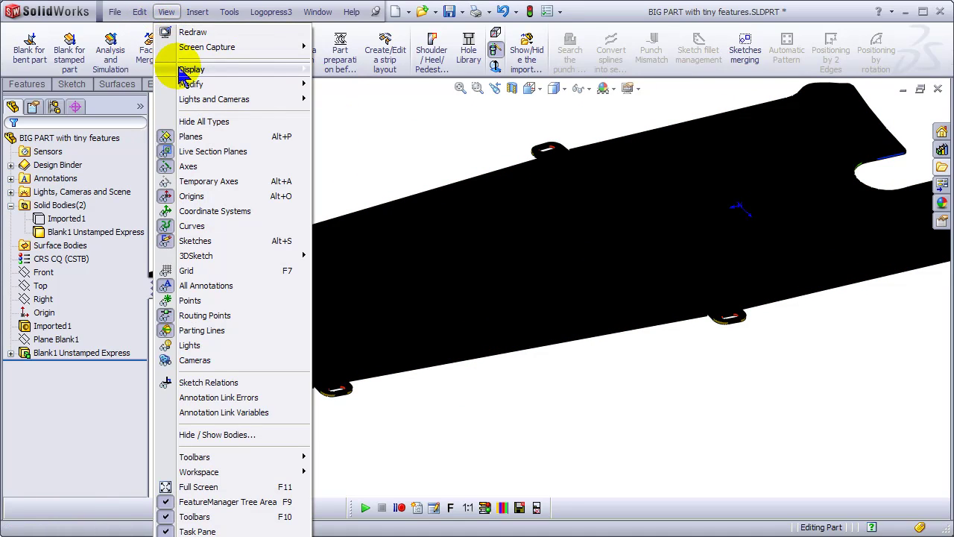
mouse_move(224, 69)
left_click(351, 233)
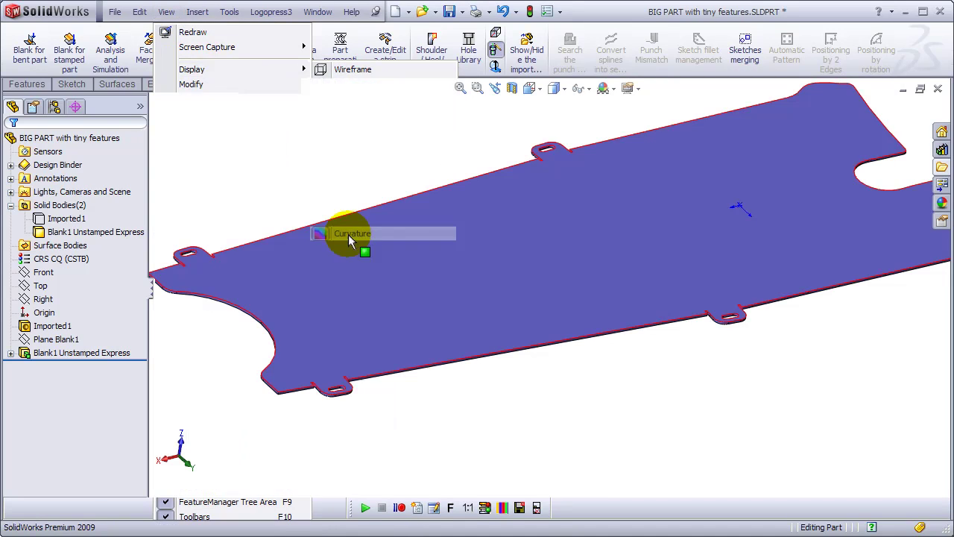
scroll(303, 419, "down", 3)
scroll(368, 335, "down", 5)
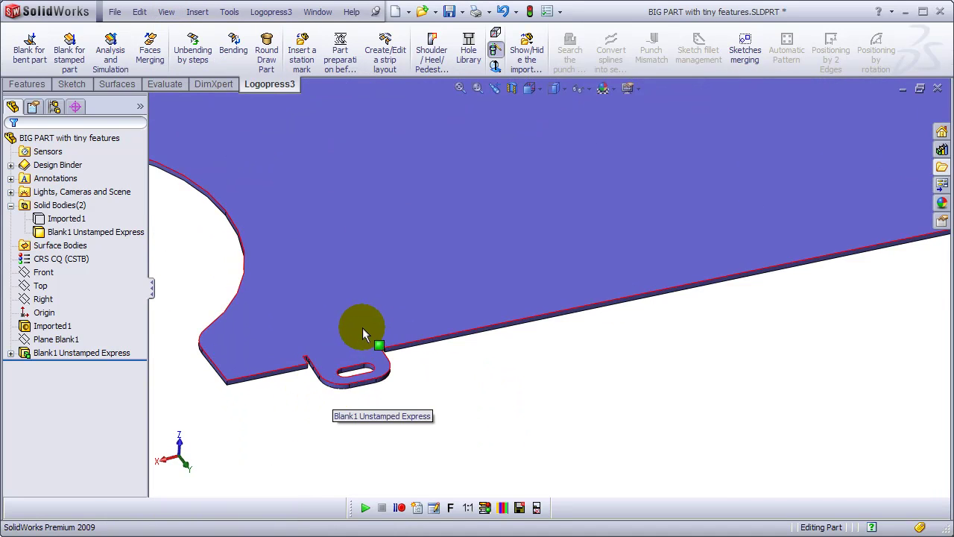
scroll(471, 351, "down", 5)
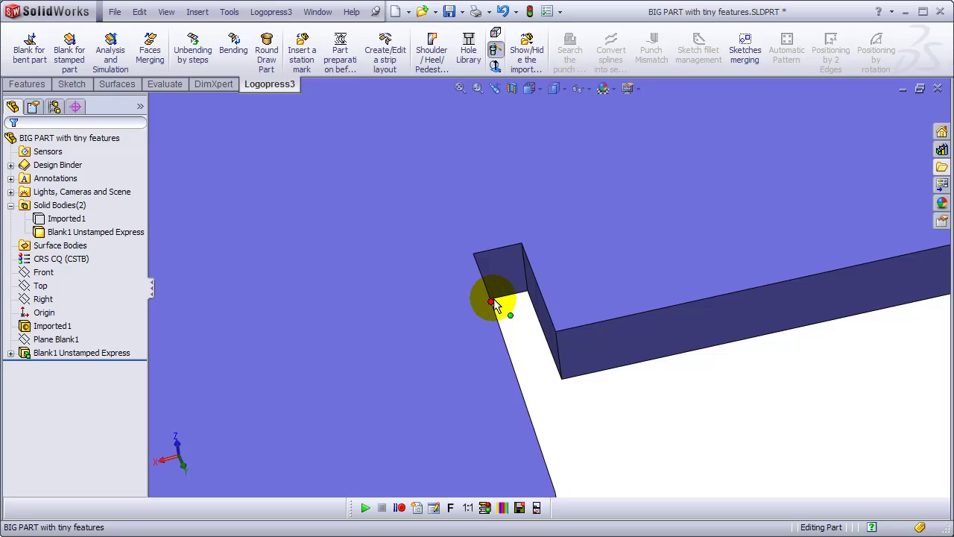
middle_click_drag(508, 289, 530, 289)
scroll(528, 288, "up", 5)
scroll(291, 339, "down", 3)
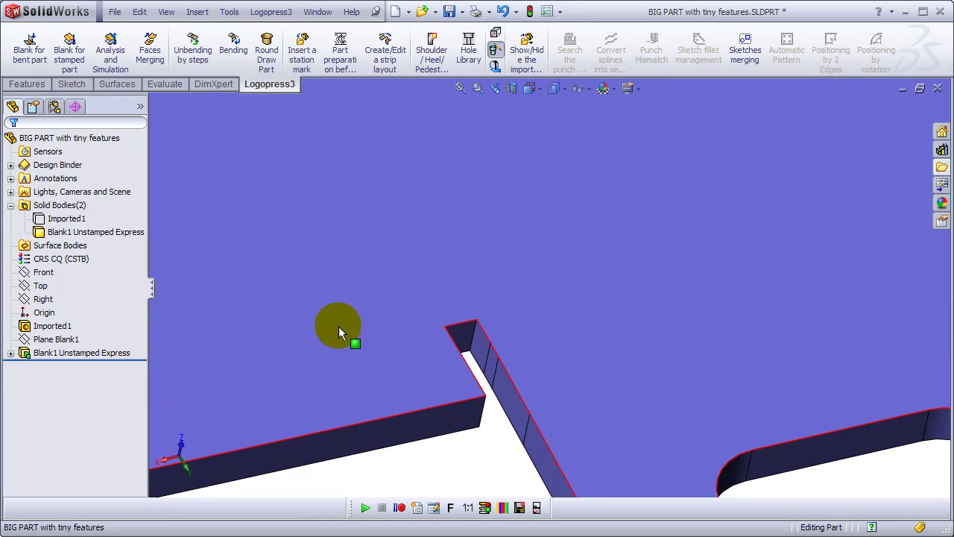
scroll(463, 341, "up", 5)
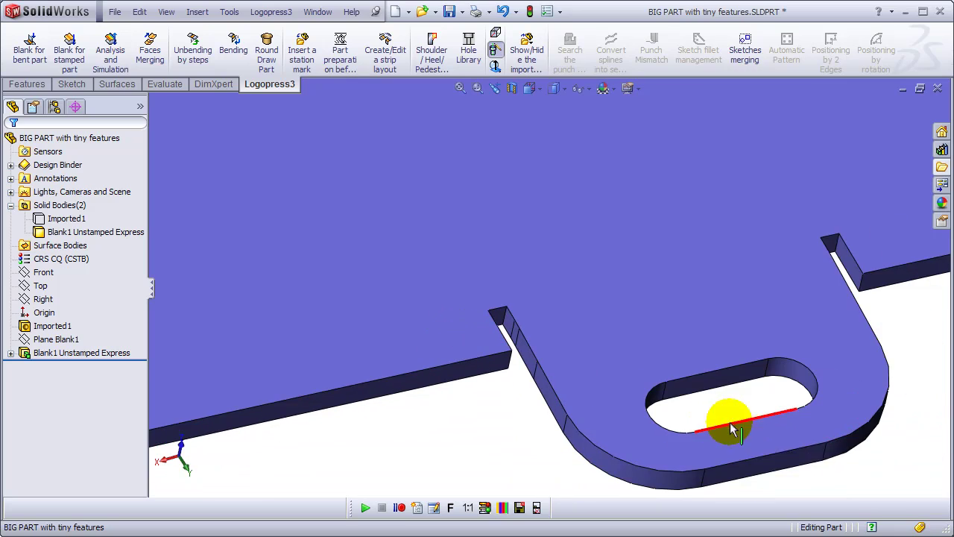
Check the radius of the rounded slot end in the blank's tab
scroll(750, 401, "down", 3)
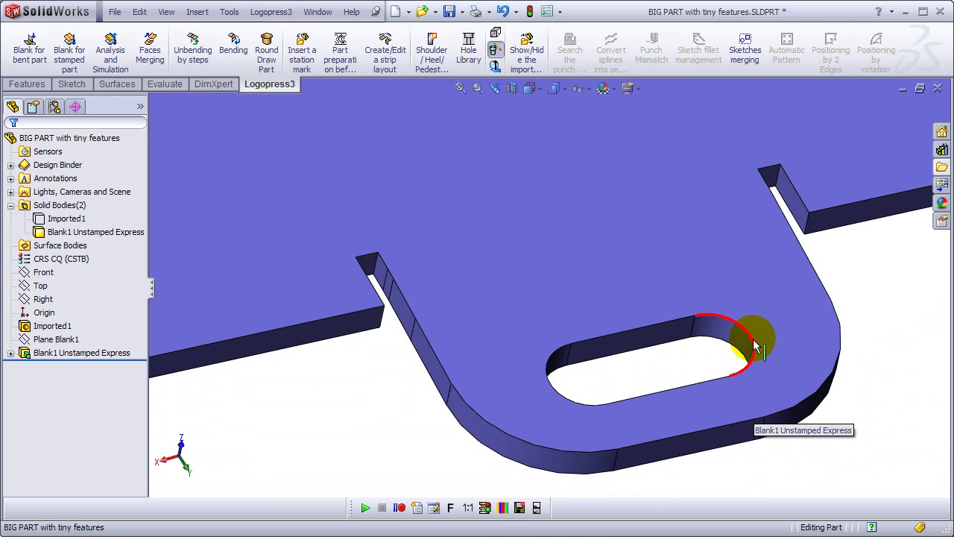
left_click(757, 347)
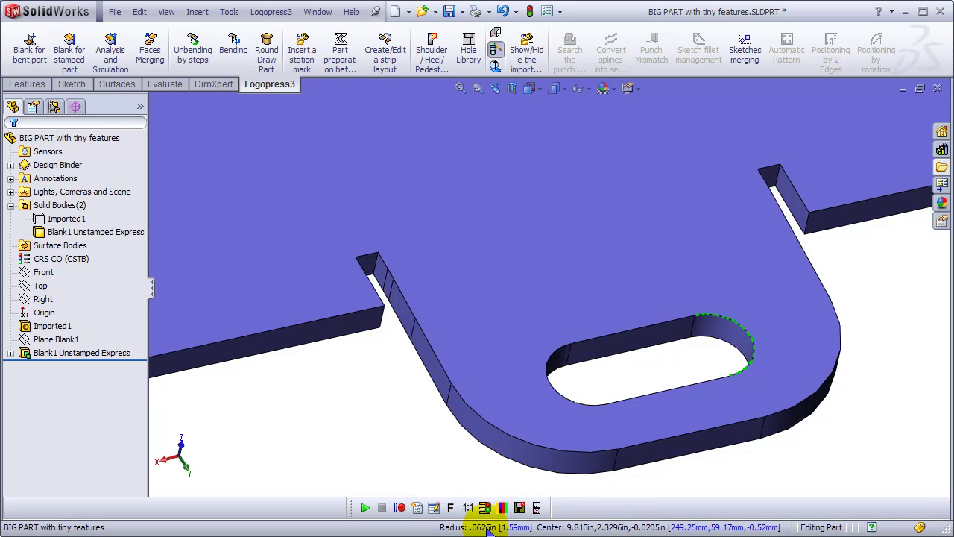
scroll(717, 407, "up", 2)
left_click(798, 333)
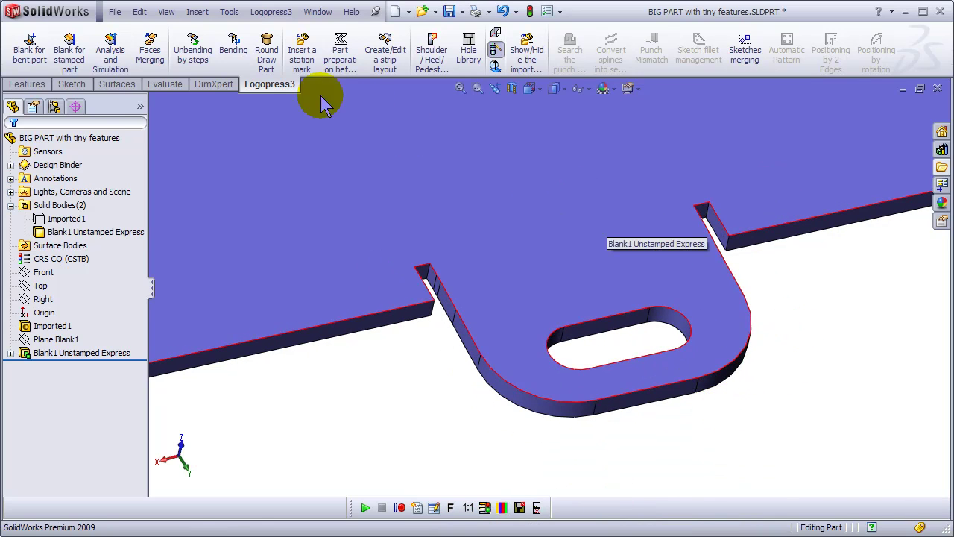
Turn on the curvature display and check the curvature radii of the small fillet and large arc at the blank's concave end
left_click(166, 12)
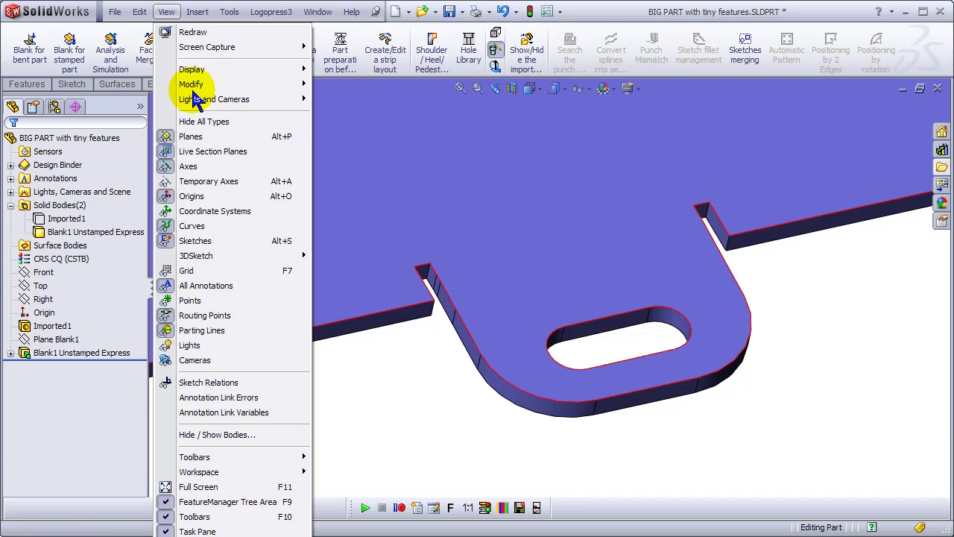
mouse_move(188, 69)
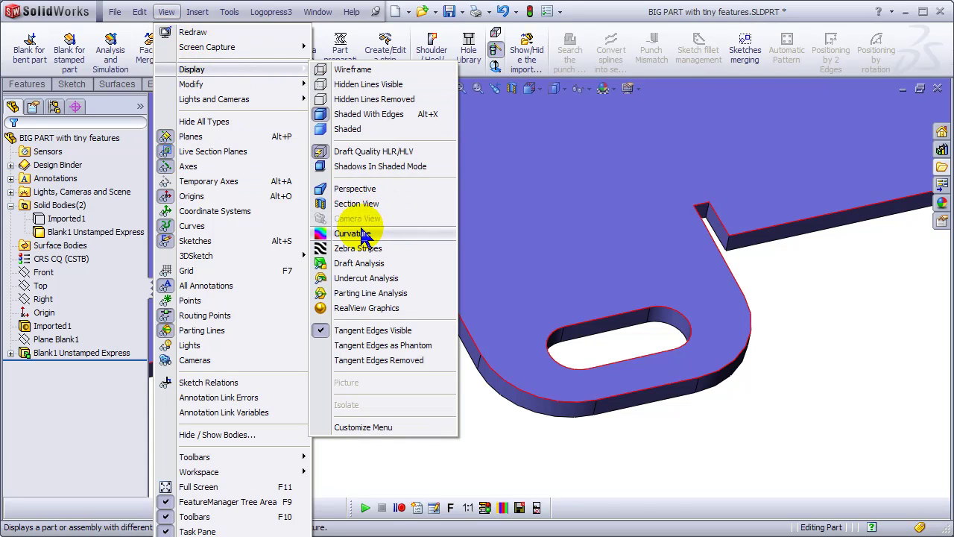
left_click(352, 233)
middle_click_drag(473, 261, 406, 354)
scroll(284, 252, "down", 4)
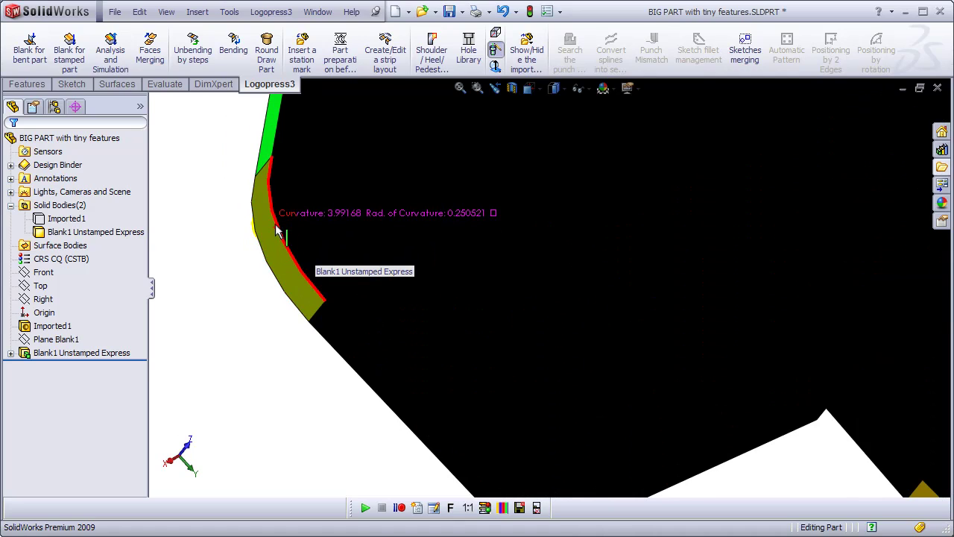
scroll(298, 186, "up", 2)
scroll(349, 158, "down", 3)
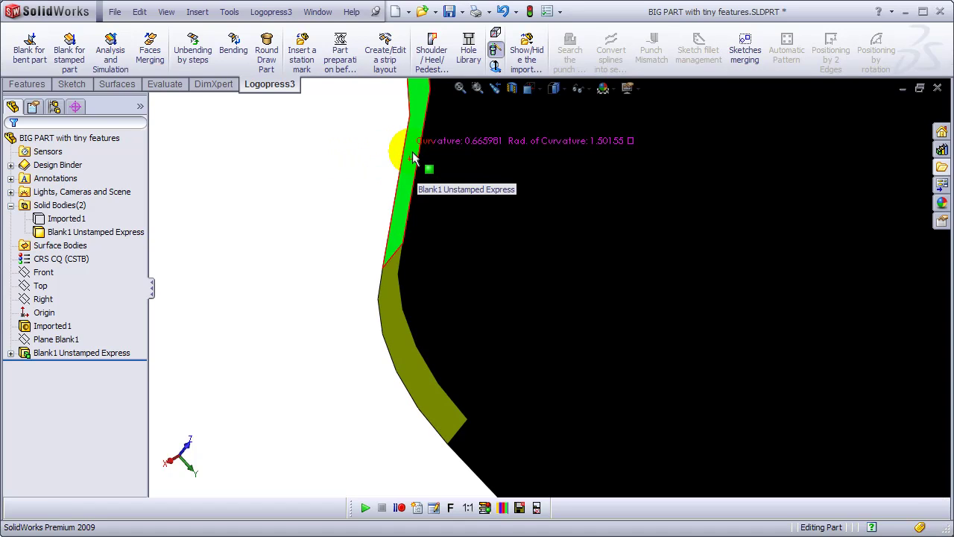
scroll(412, 153, "up", 2)
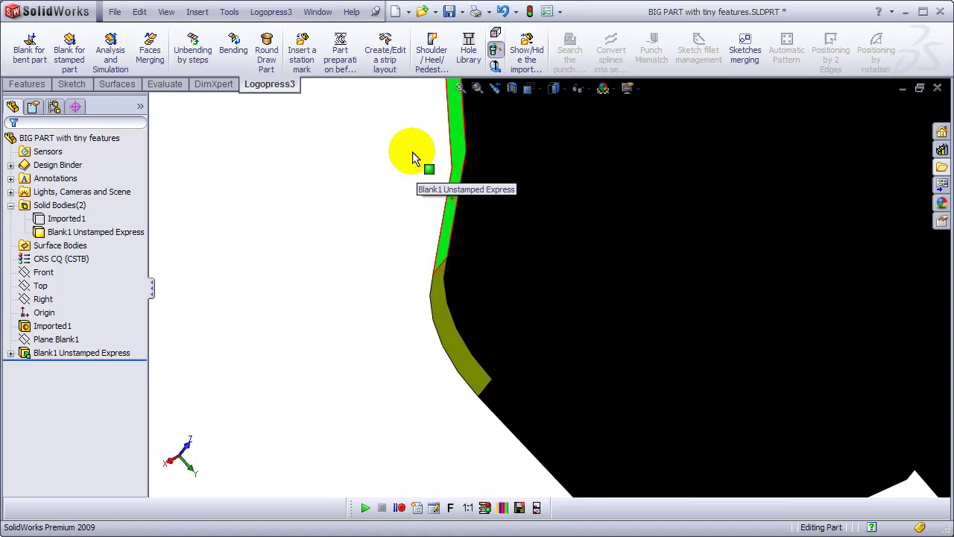
scroll(460, 111, "up", 3)
scroll(451, 137, "down", 4)
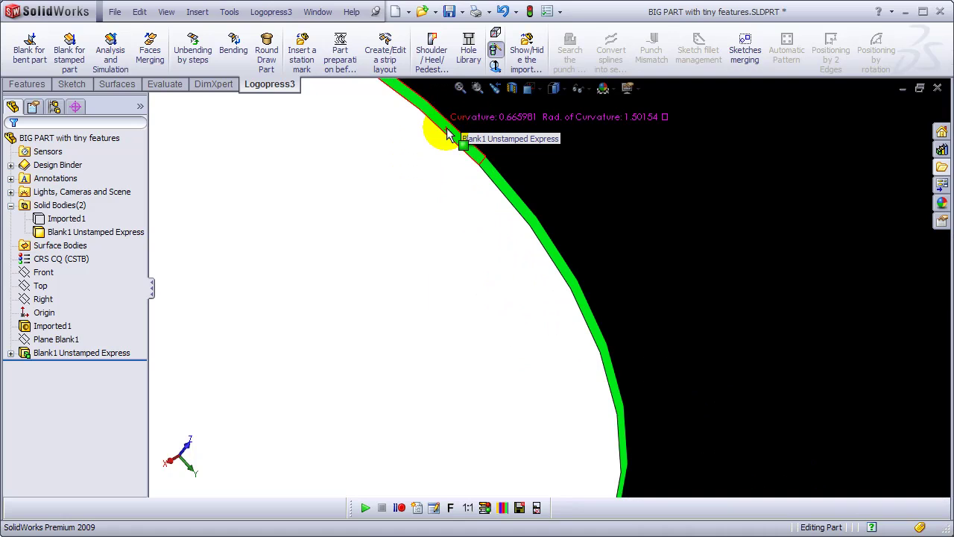
Check the radius of the slot end on the tab nearest the blank's concave end
scroll(649, 181, "up", 6)
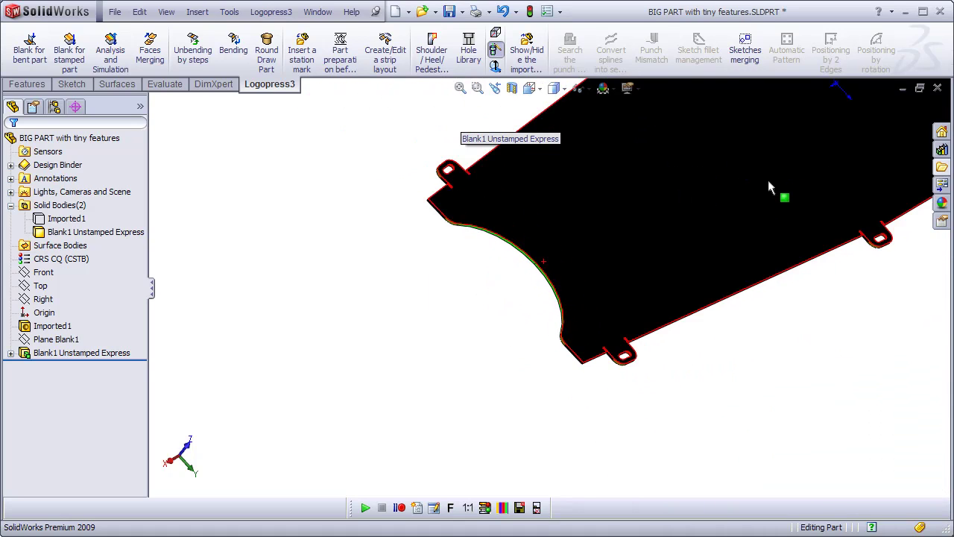
scroll(804, 183, "down", 4)
scroll(534, 383, "down", 4)
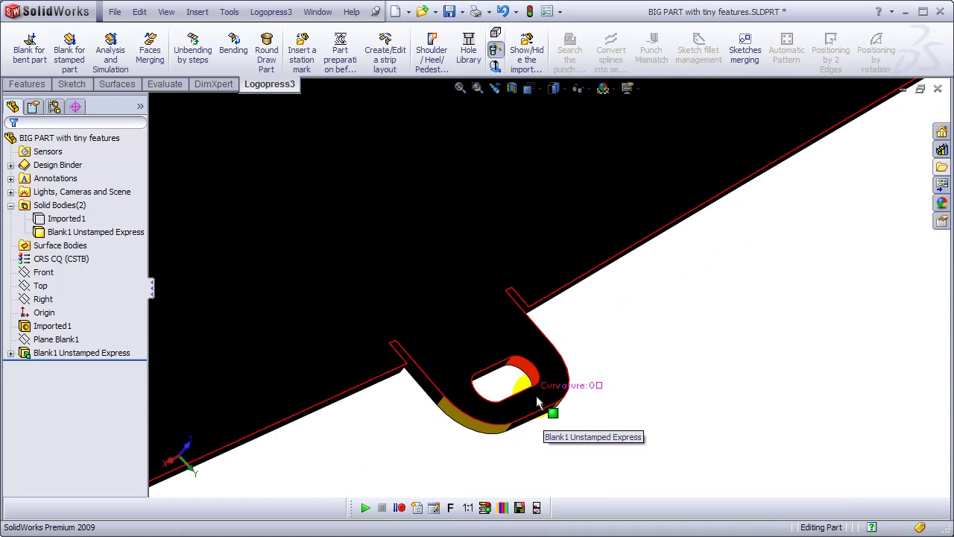
left_click(535, 377)
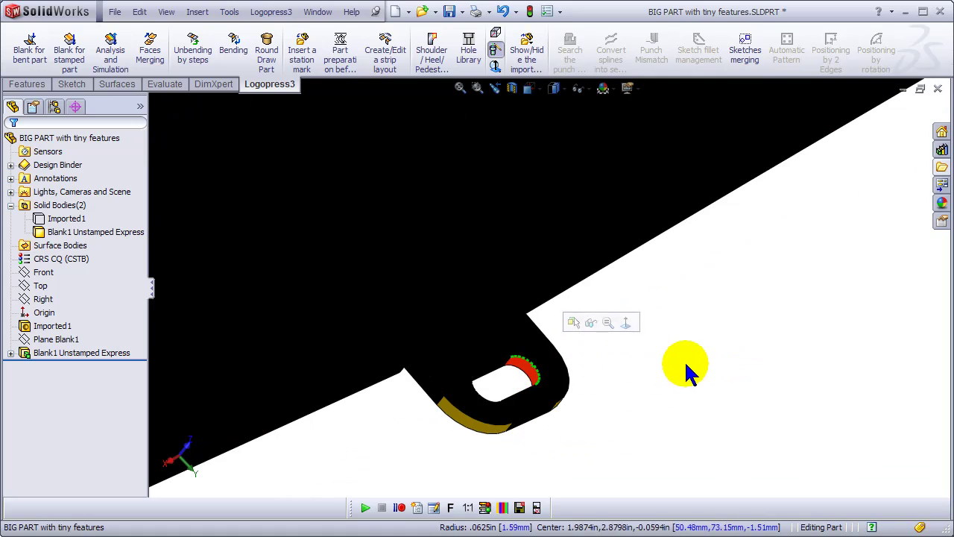
middle_click_drag(686, 369, 656, 442)
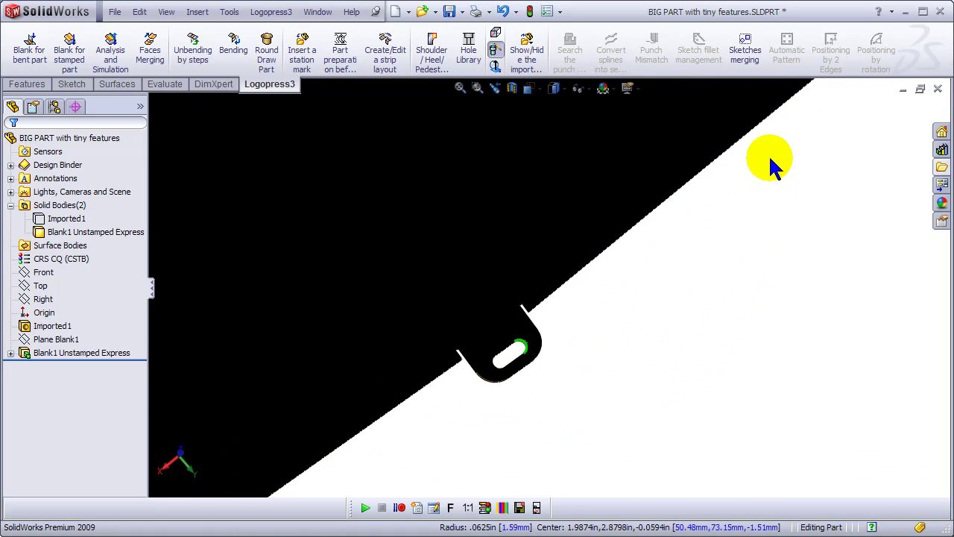
Check the curvature radius of the U-shaped notch's arc at the blank's opposite end
scroll(763, 141, "up", 5)
scroll(597, 194, "down", 8)
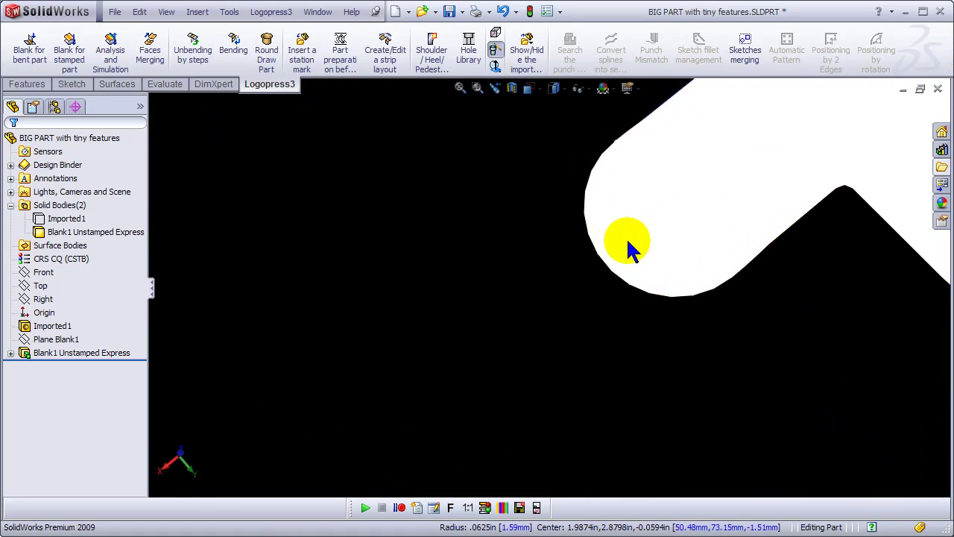
middle_click_drag(628, 241, 575, 343)
scroll(605, 291, "down", 4)
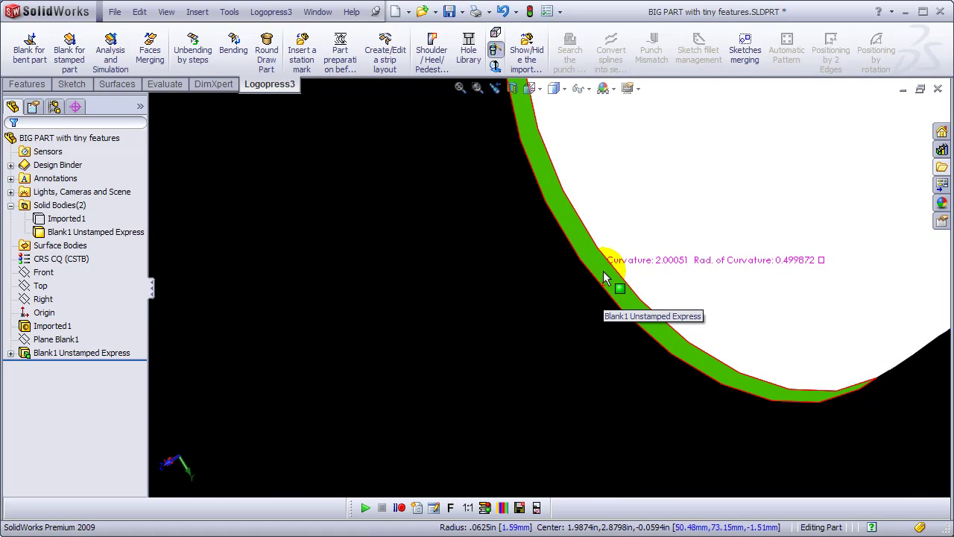
scroll(604, 278, "up", 8)
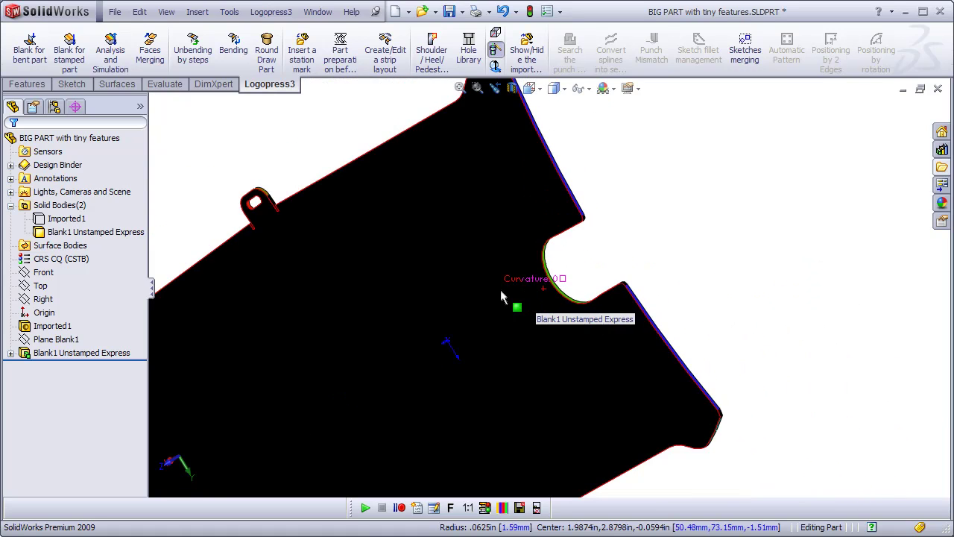
Return the whole blank to plain shaded display by turning off the curvature display
scroll(409, 338, "up", 2)
middle_click_drag(371, 377, 404, 425)
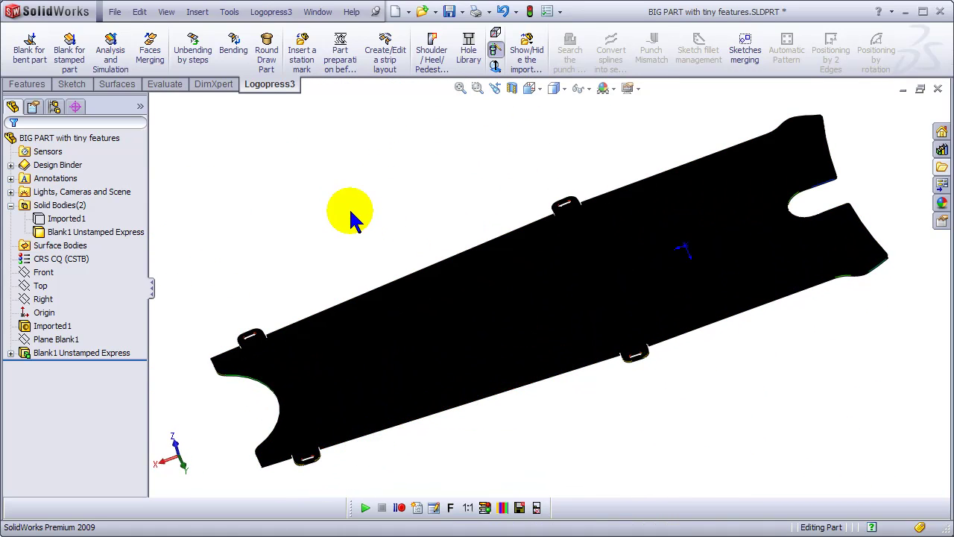
left_click(167, 13)
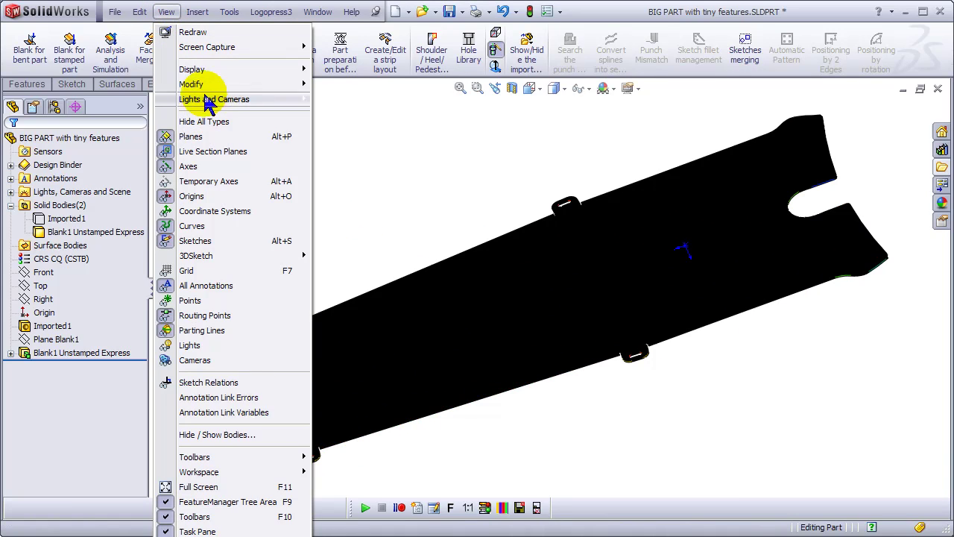
mouse_move(298, 68)
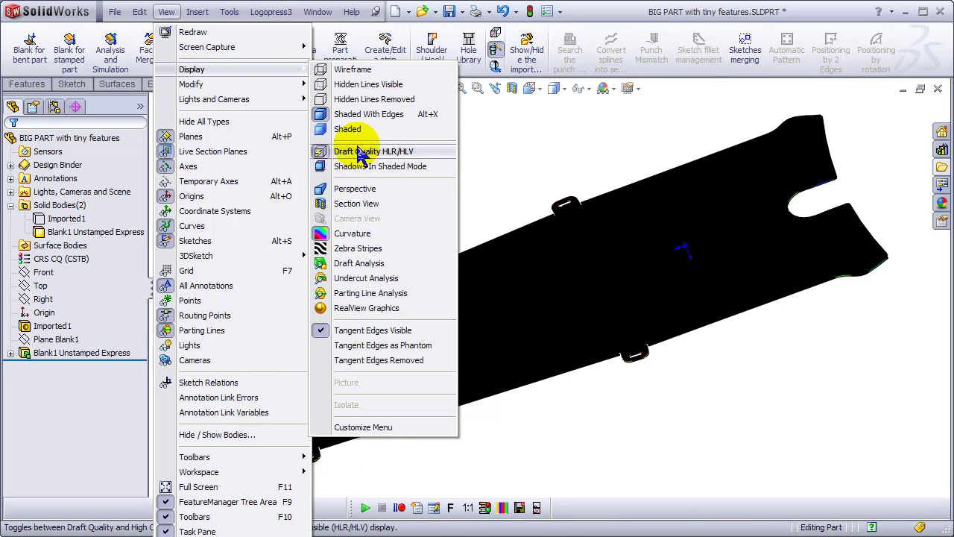
left_click(348, 233)
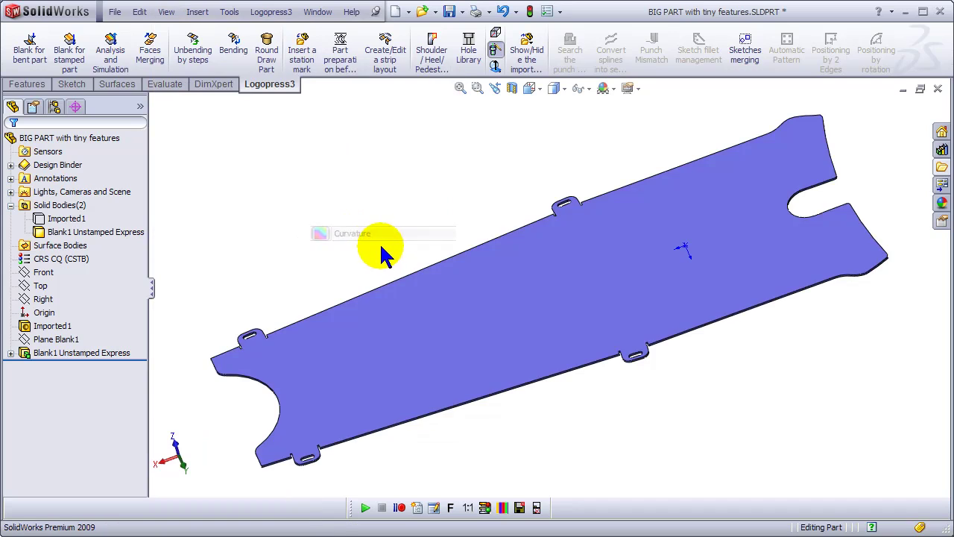
Show the formed part body Imported1 and hide the Blank1 Unstamped Express body
mouse_move(381, 246)
middle_mouse_down()
mouse_move(422, 232)
mouse_move(394, 250)
middle_mouse_up()
scroll(324, 346, "down", 10)
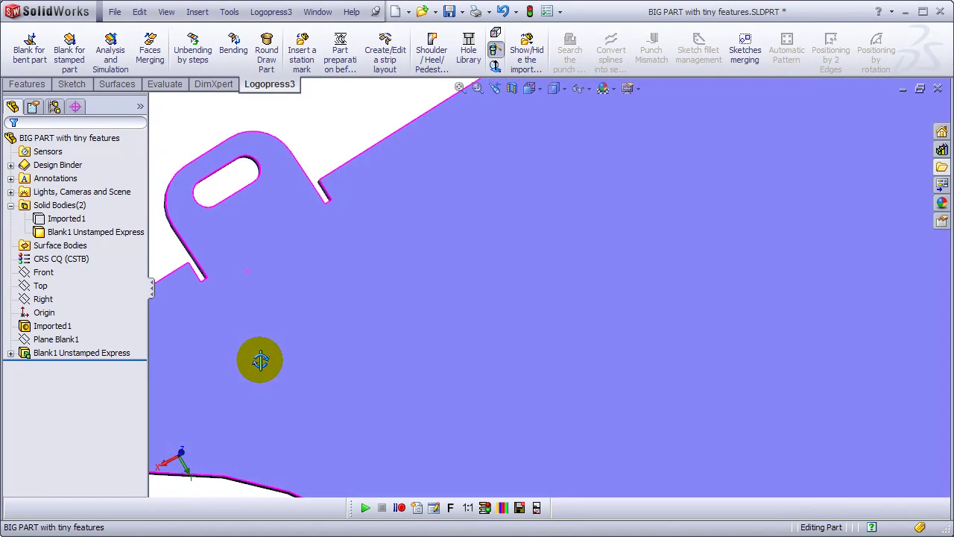
middle_click_drag(261, 361, 108, 386)
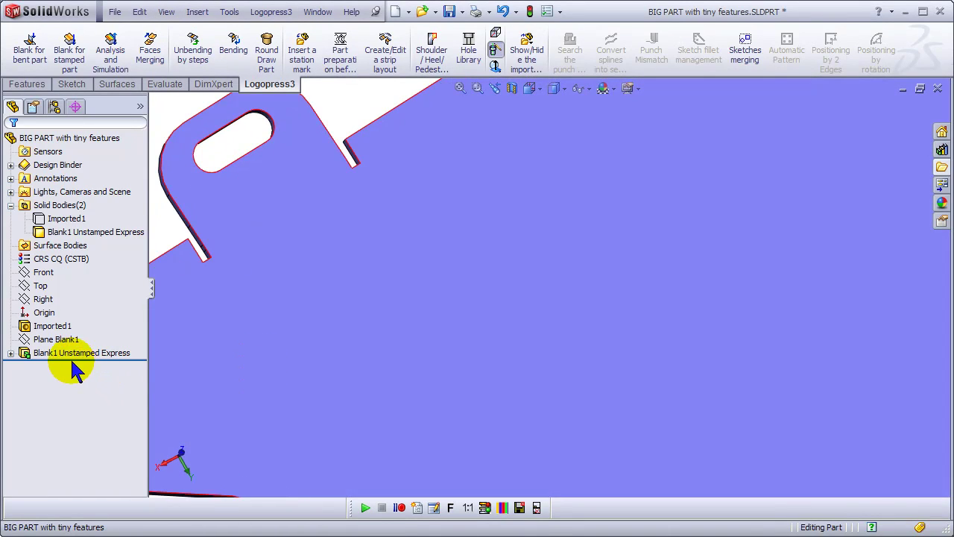
left_click(65, 217)
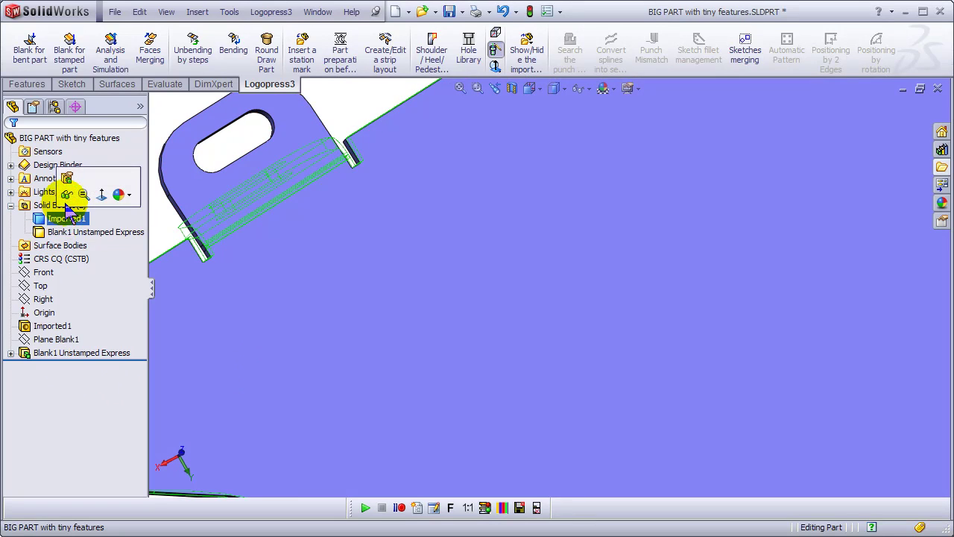
left_click(66, 194)
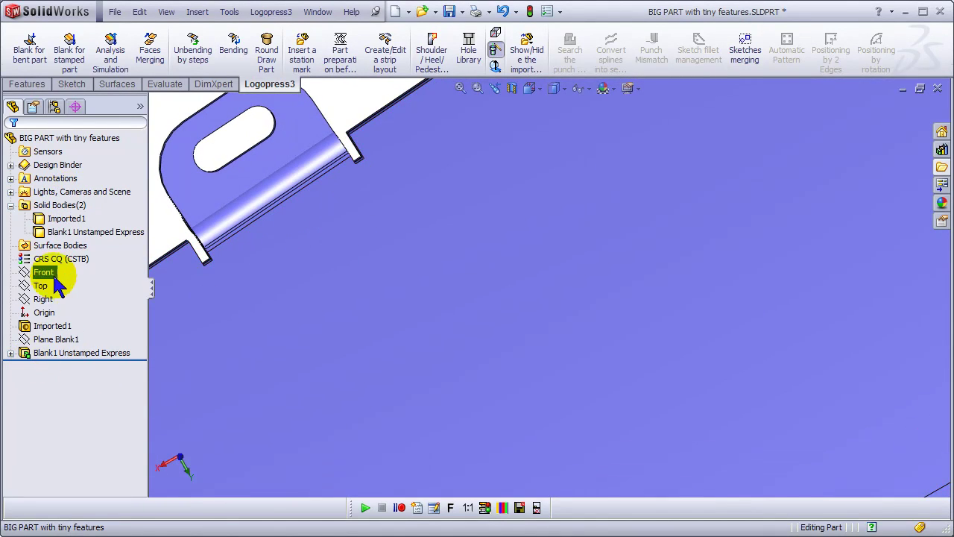
left_click(66, 233)
left_click(79, 214)
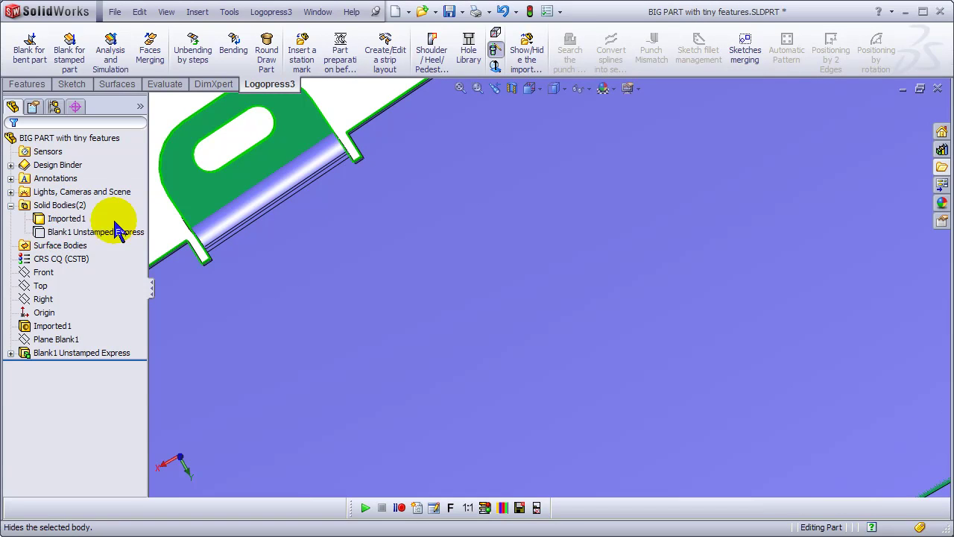
Measure the radius of the U-shaped notch's arc face between the curled flanges on the formed part
middle_click_drag(301, 249, 323, 249)
scroll(520, 150, "up", 3)
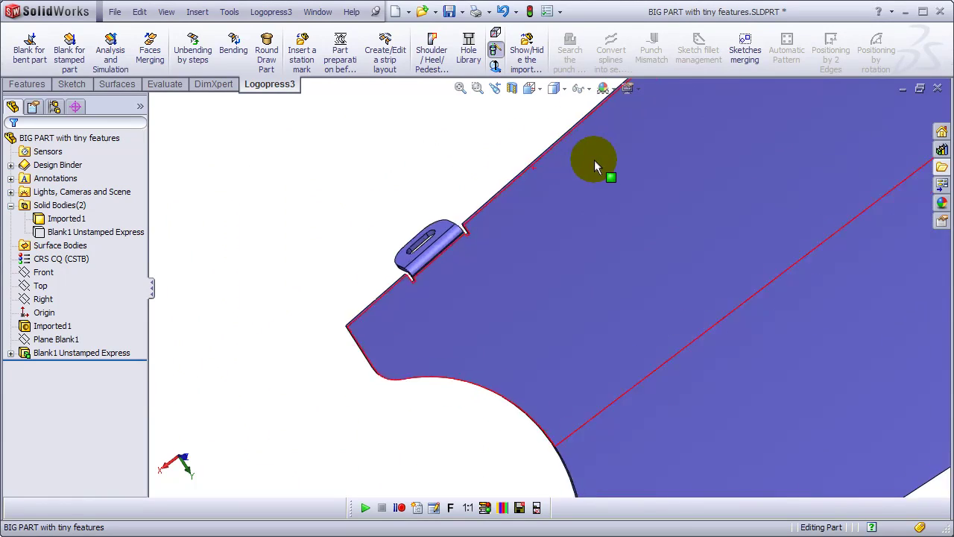
scroll(673, 188, "up", 3)
scroll(745, 185, "down", 6)
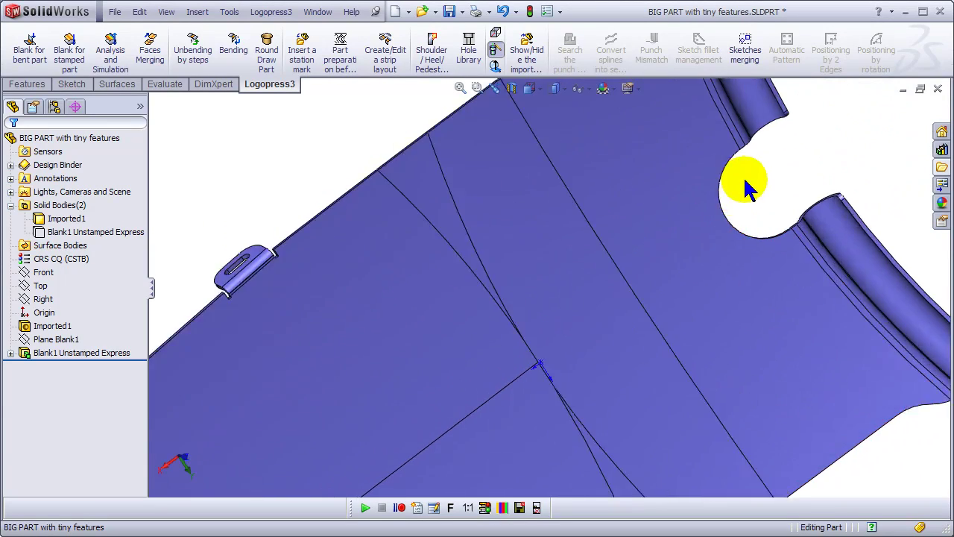
middle_click_drag(734, 203, 654, 288)
scroll(650, 290, "down", 3)
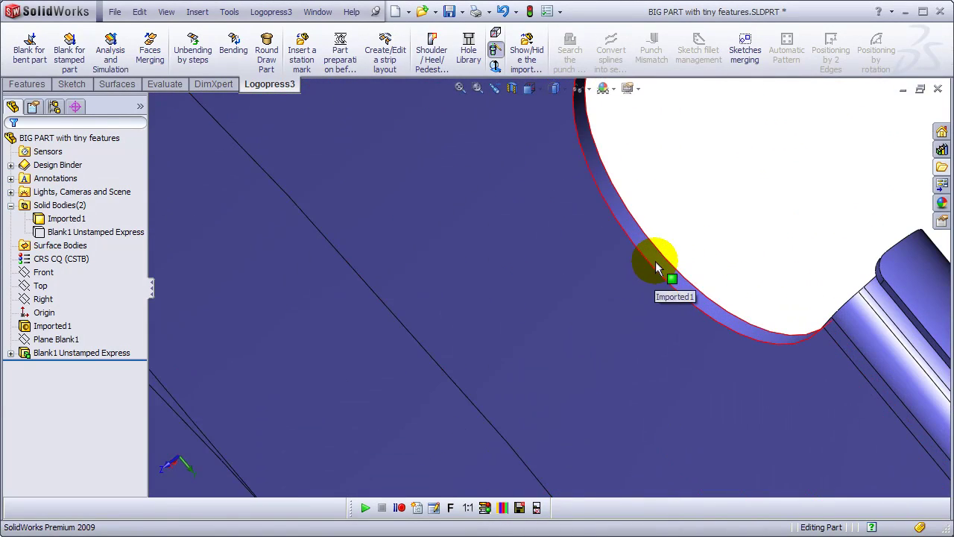
left_click(656, 270)
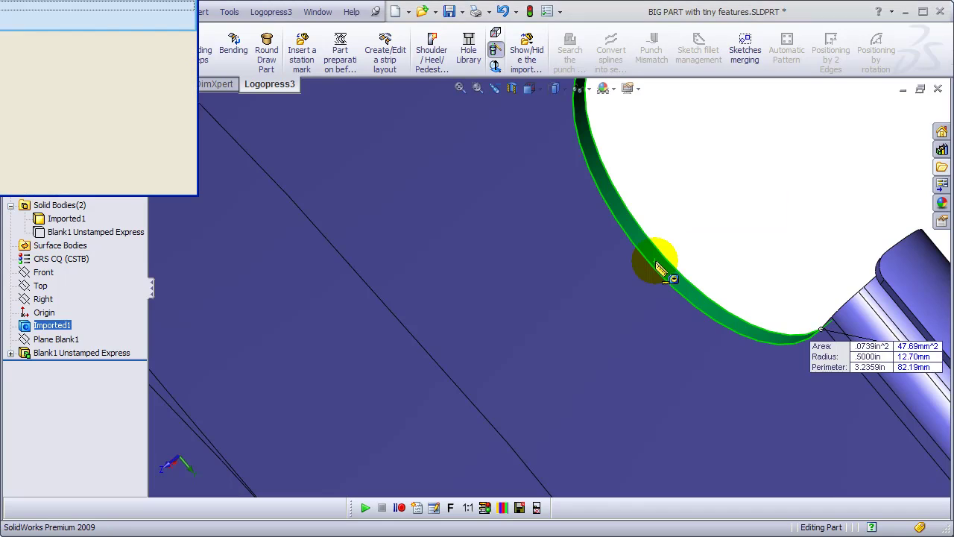
left_click_drag(33, 2, 378, 126)
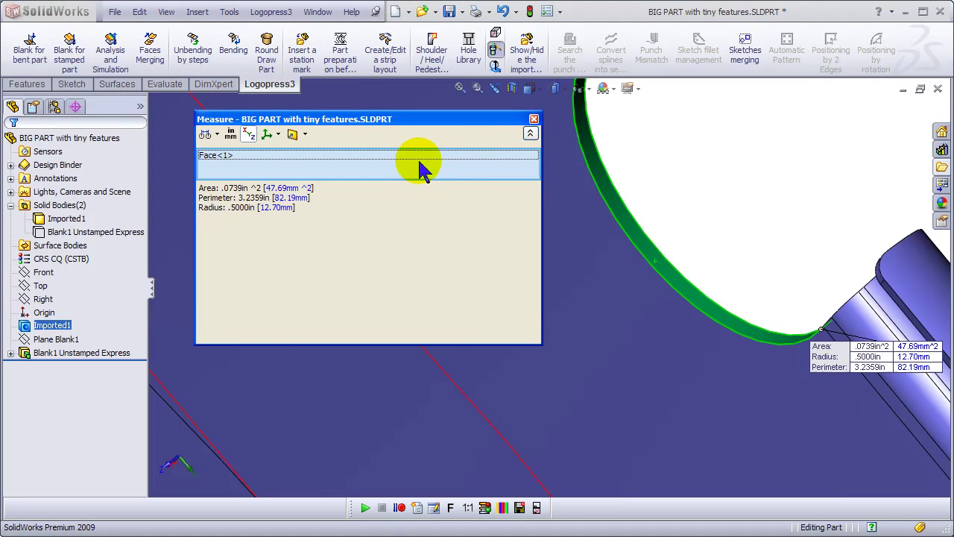
left_click(674, 160)
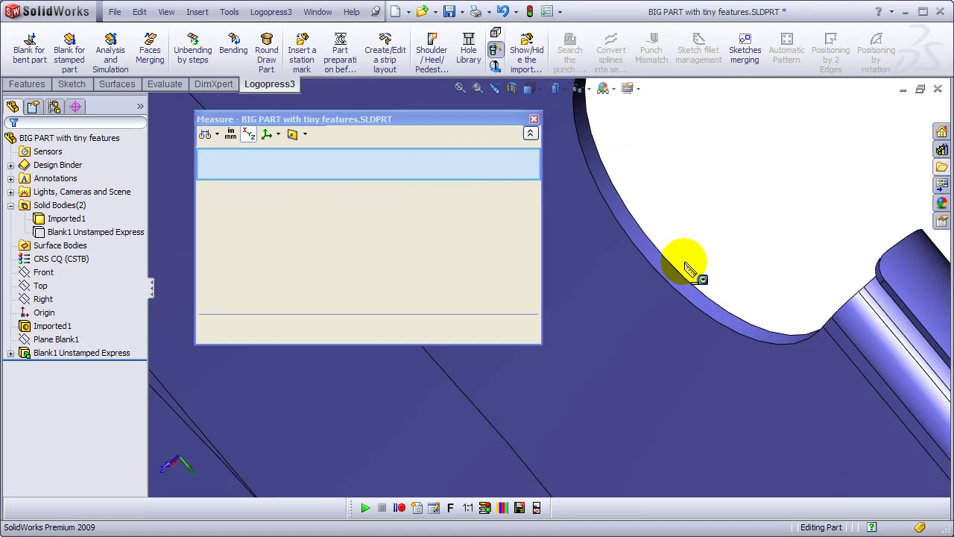
left_click(534, 120)
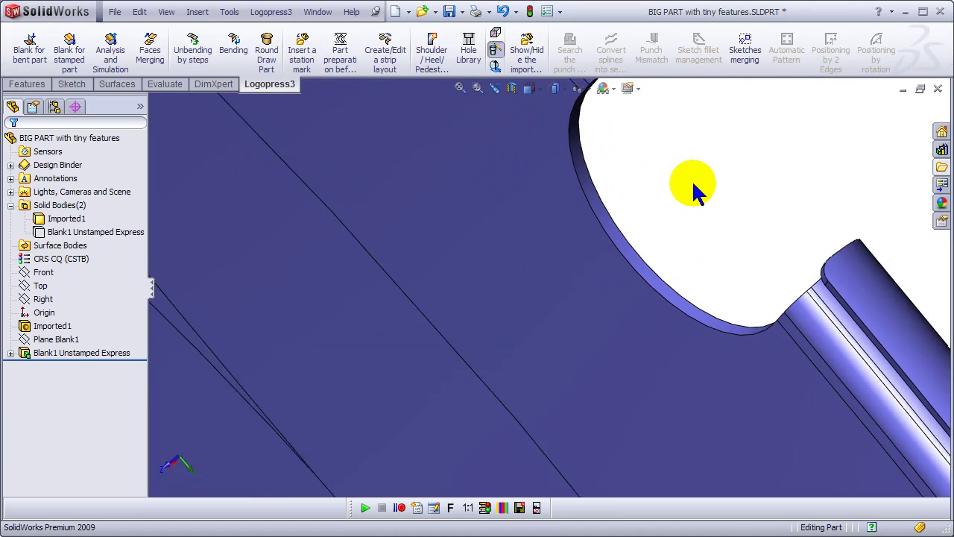
Set up a stamped-part blank starting from the long central edge and preview its Mesh analysis on the part
scroll(693, 187, "up", 5)
scroll(369, 381, "up", 2)
middle_click_drag(422, 398, 492, 437)
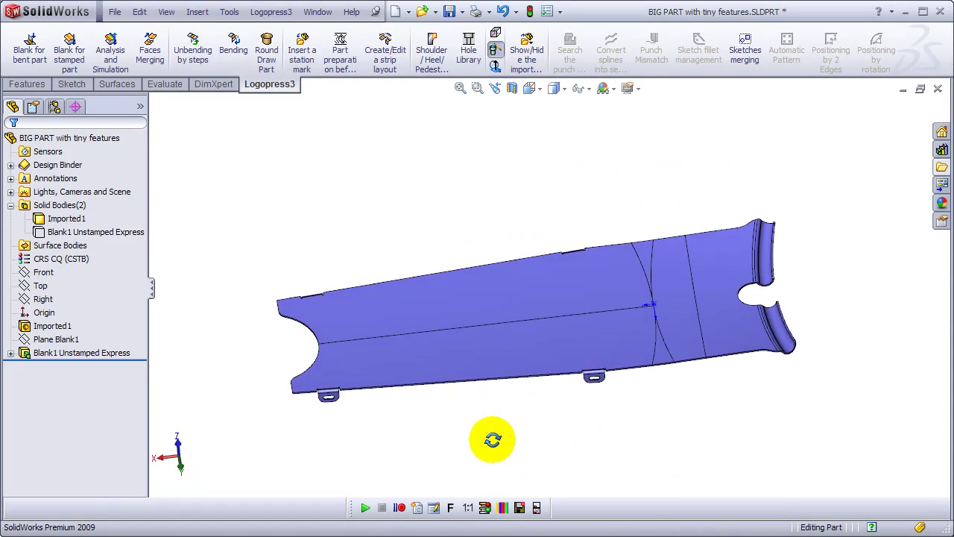
scroll(507, 388, "down", 3)
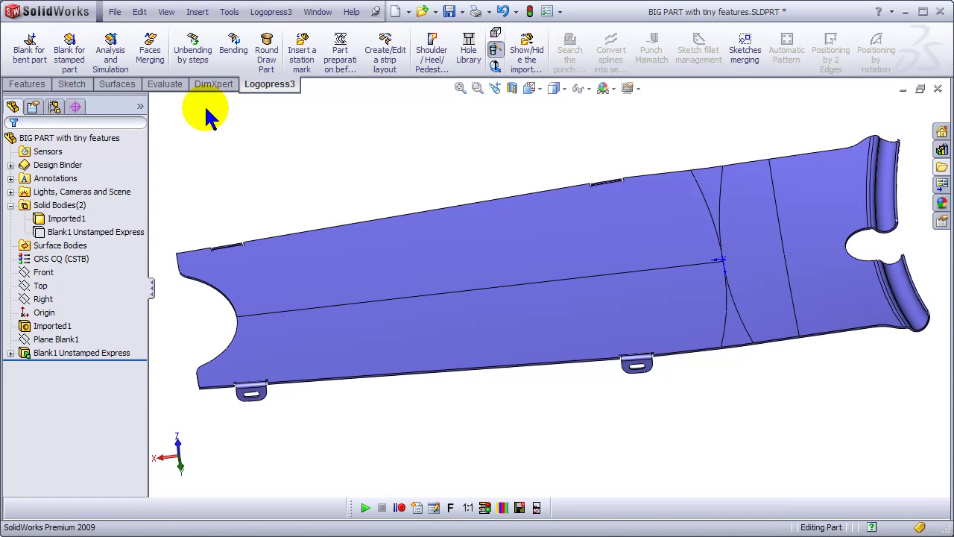
left_click(69, 53)
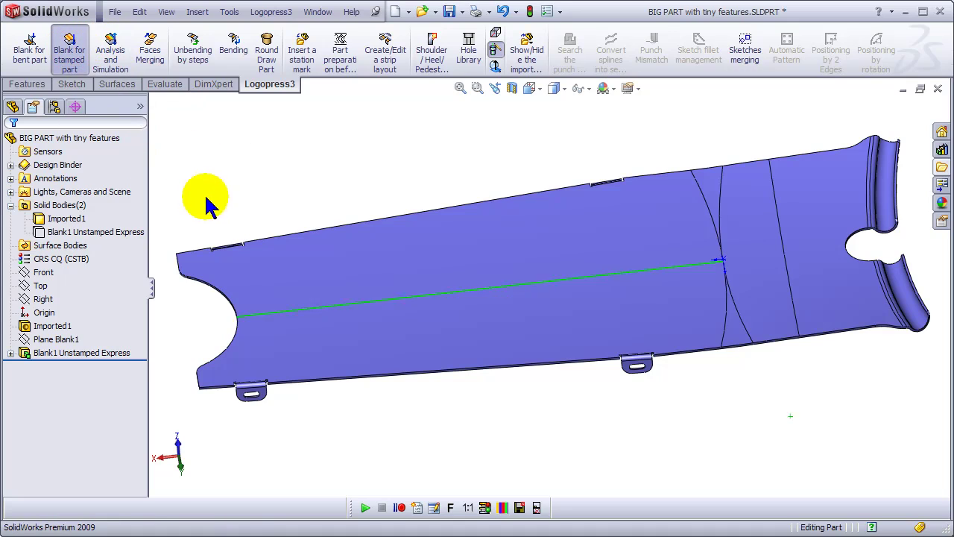
left_click(265, 313)
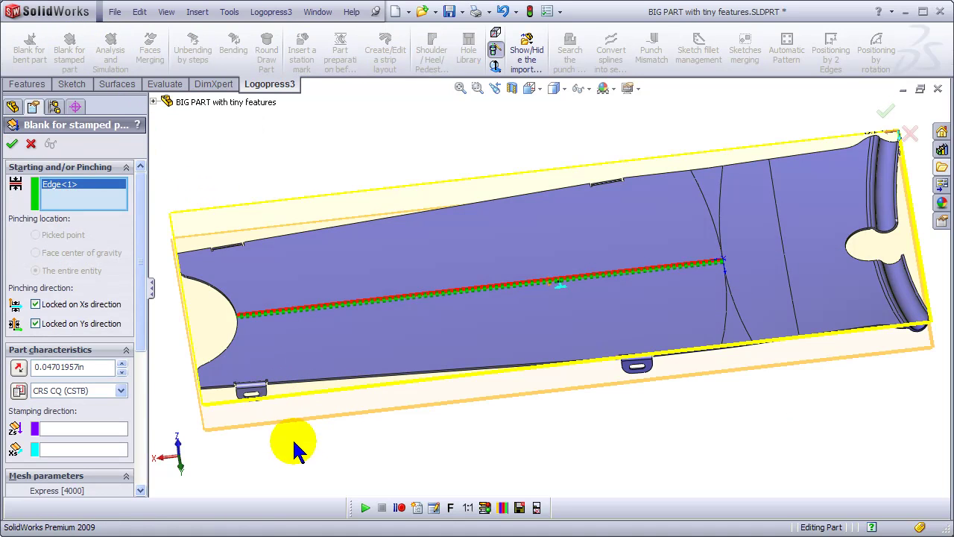
left_click_drag(142, 300, 142, 435)
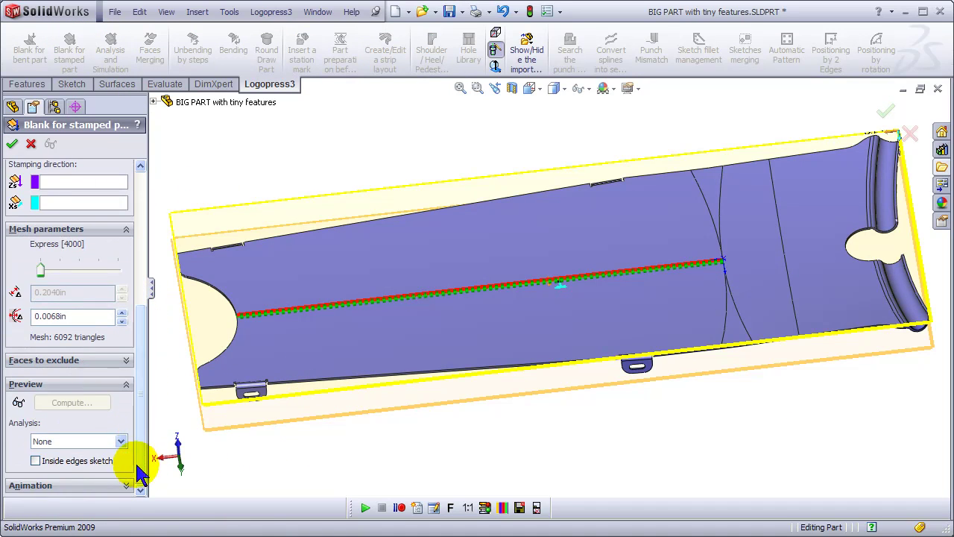
left_click(121, 442)
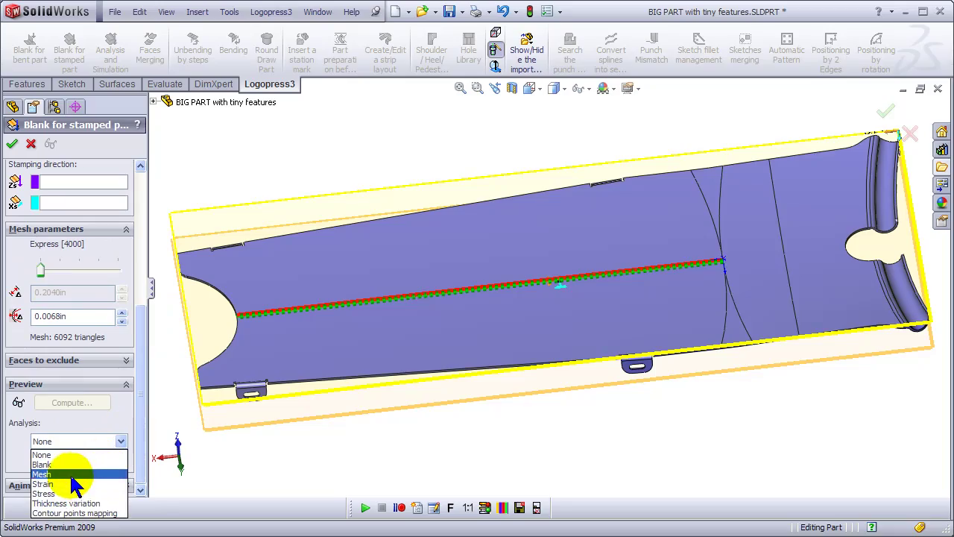
left_click(72, 476)
Examine the previewed mesh across the whole part, around the slotted tabs and at the concave end, leaving without computing a blank
middle_click_drag(194, 440, 533, 362)
scroll(650, 356, "down", 3)
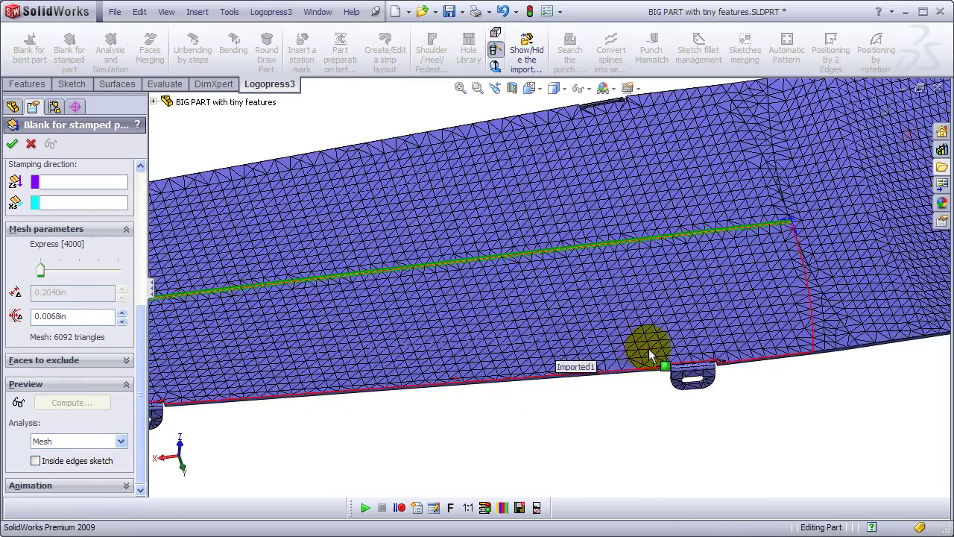
middle_click_drag(651, 356, 778, 333)
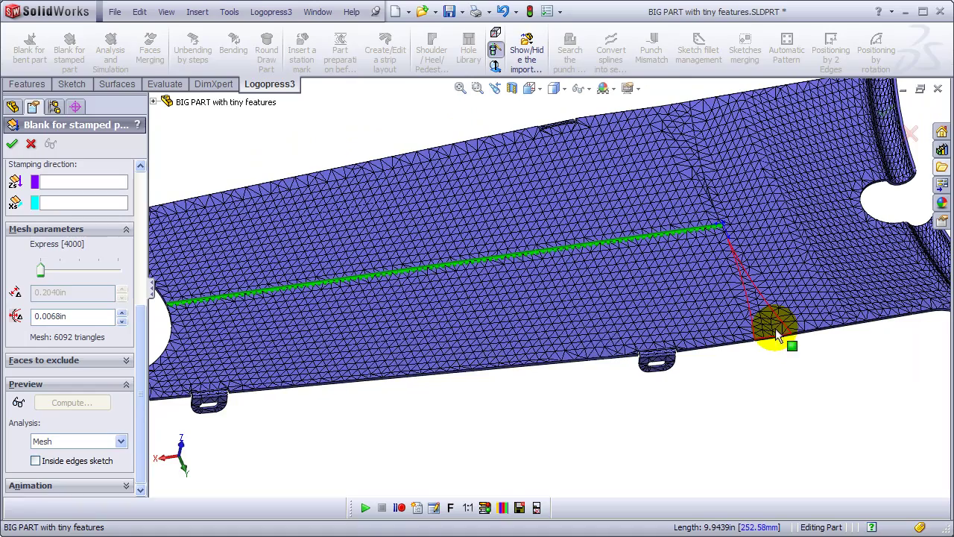
middle_click_drag(525, 285, 544, 282)
scroll(544, 281, "up", 1)
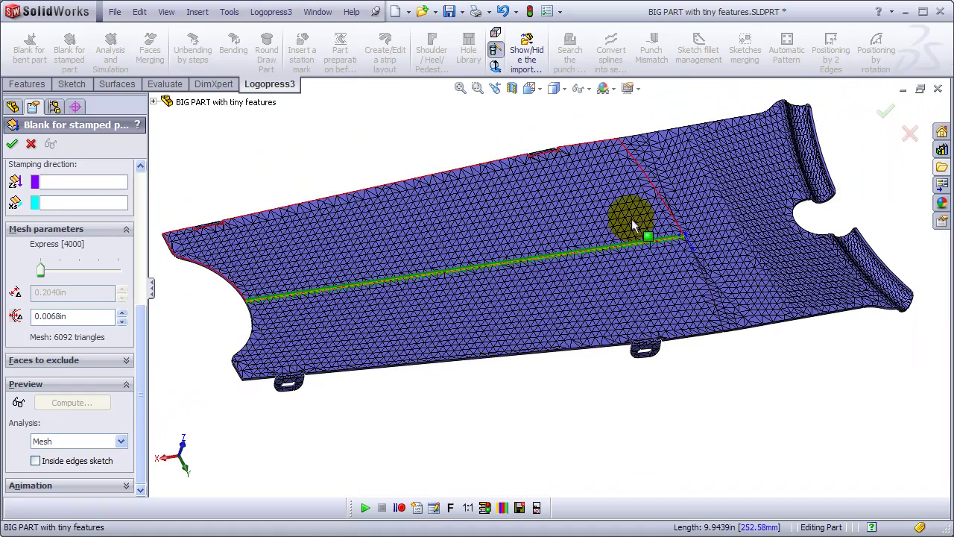
middle_click_drag(602, 203, 601, 209)
middle_click_drag(661, 352, 631, 352)
scroll(651, 352, "down", 3)
scroll(305, 283, "up", 5)
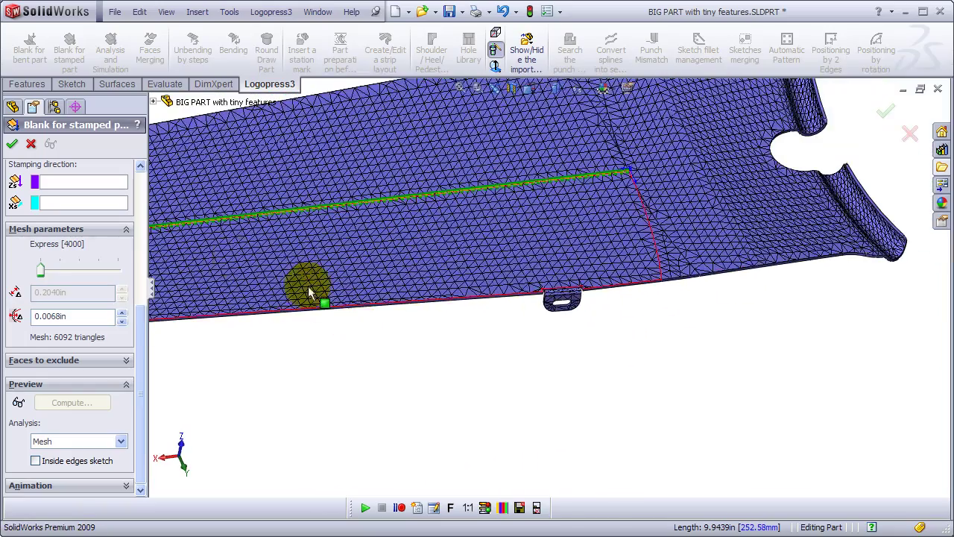
scroll(222, 255, "down", 2)
scroll(251, 291, "down", 2)
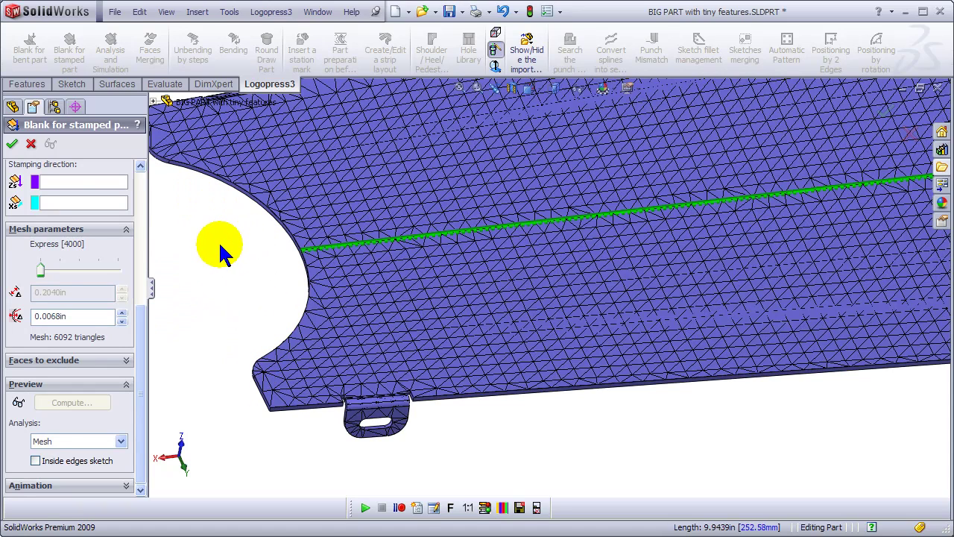
left_click(31, 147)
Show the Blank1 Unstamped Express body again together with the formed part and compare the two
scroll(633, 214, "up", 4)
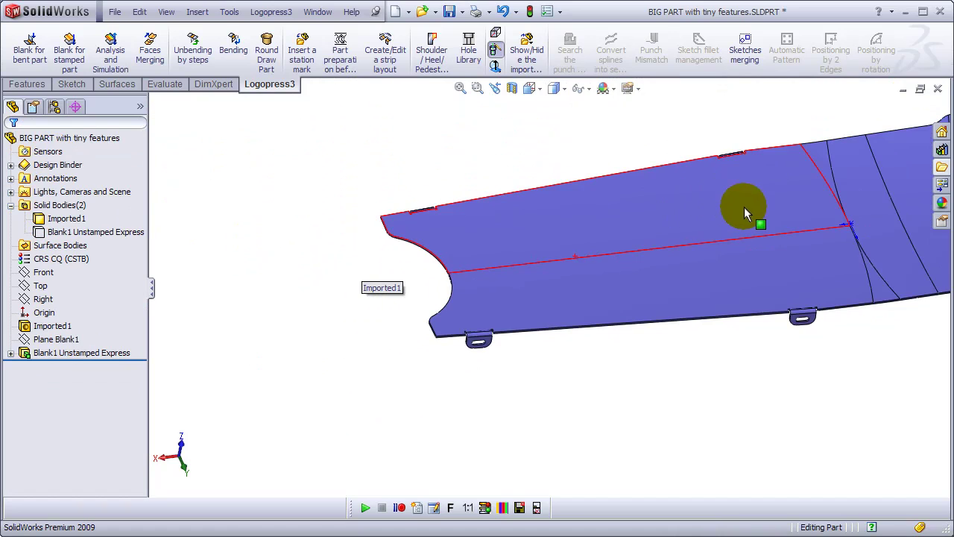
scroll(744, 214, "down", 2)
left_click(83, 234)
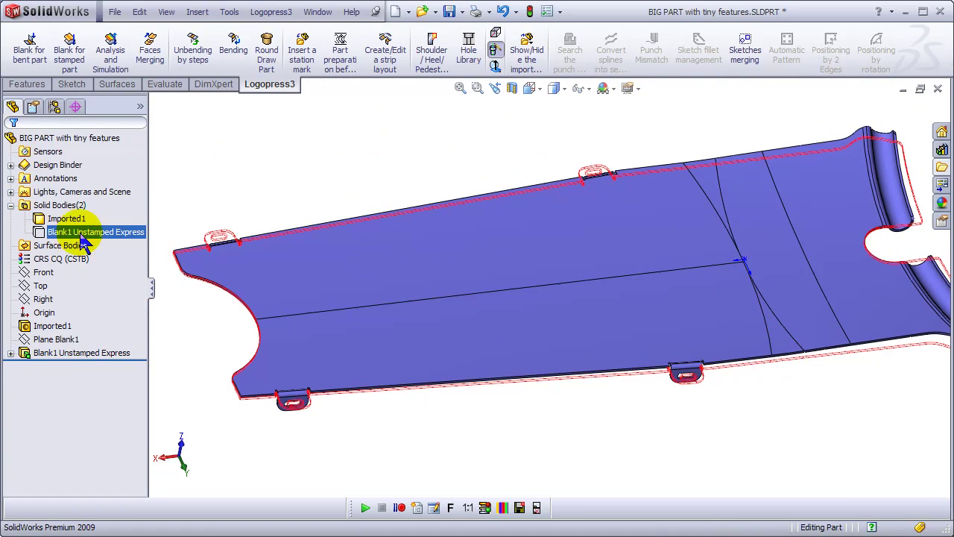
left_click(241, 149)
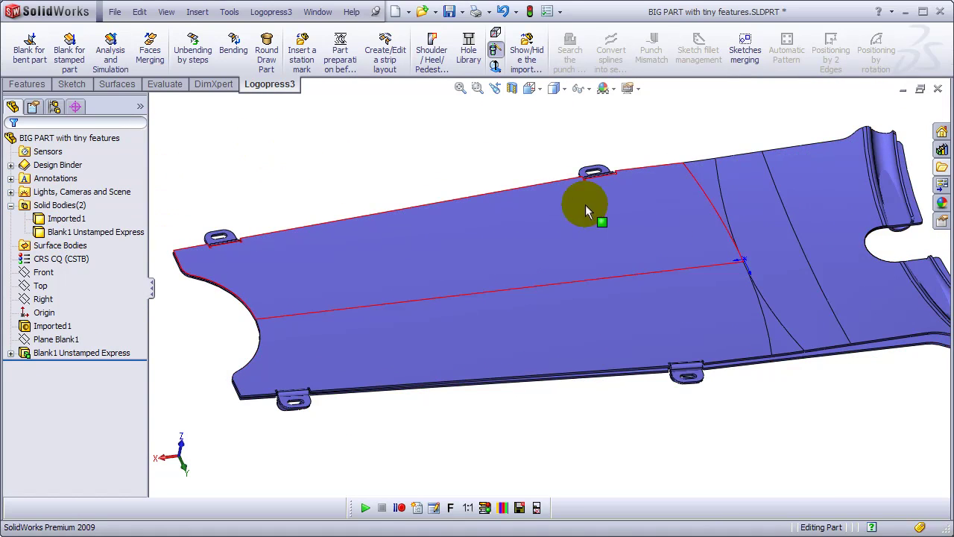
middle_click_drag(585, 212, 748, 218)
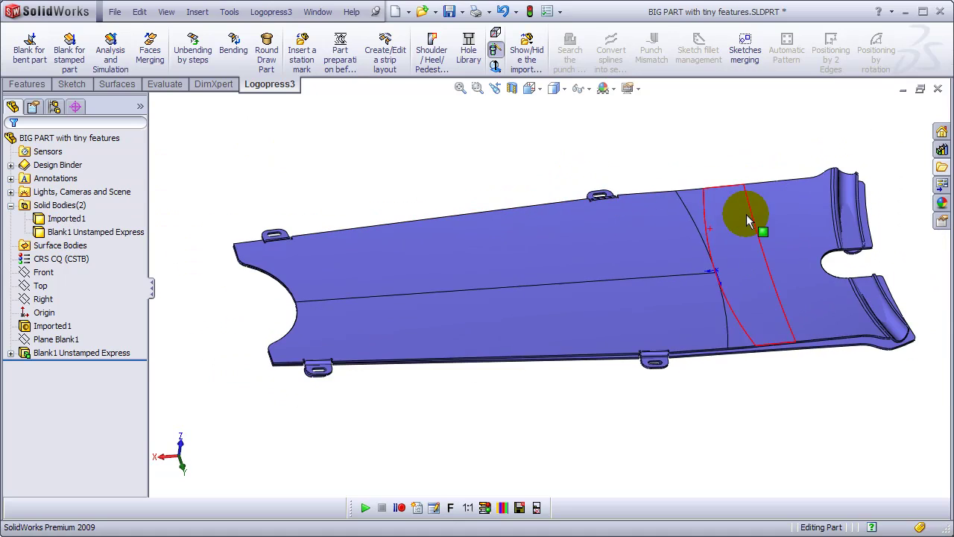
middle_click_drag(400, 174, 409, 161)
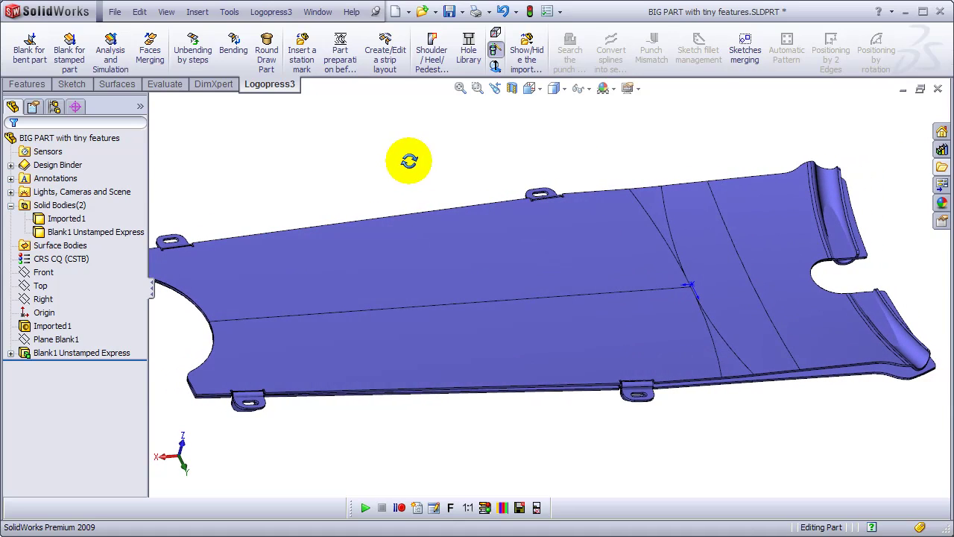